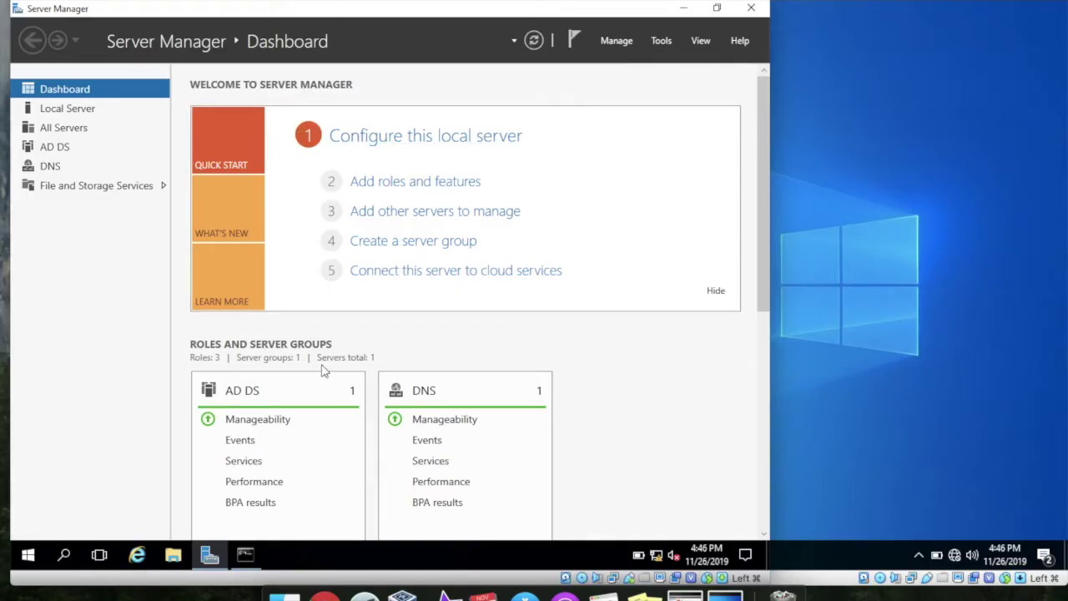
Scroll through the Server Manager dashboard's AD DS and DNS roles, then minimize it
scroll(322, 369, "down", 1)
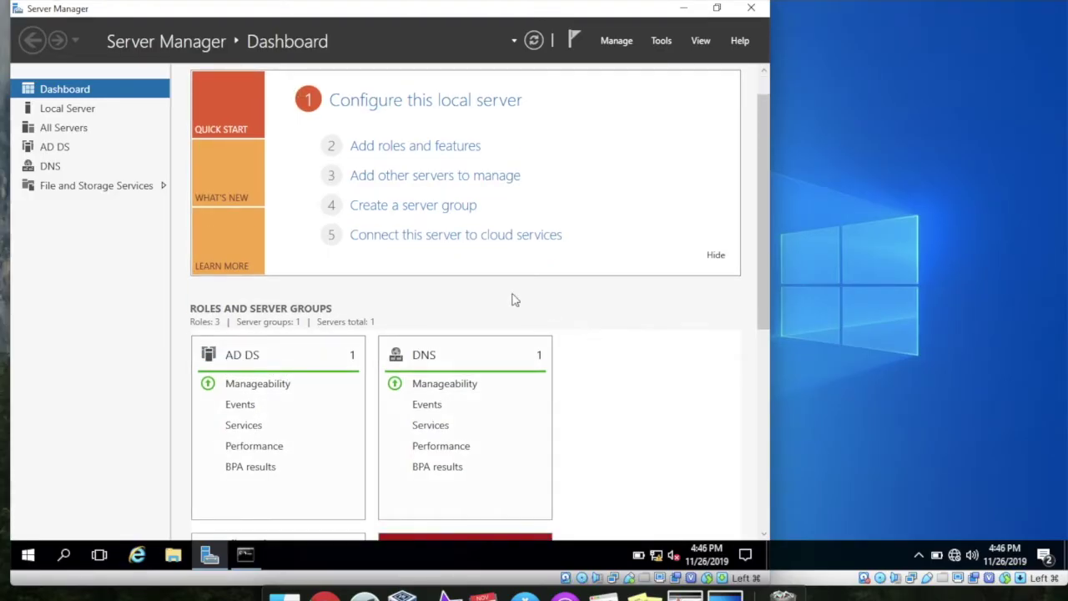
scroll(652, 339, "up", 1)
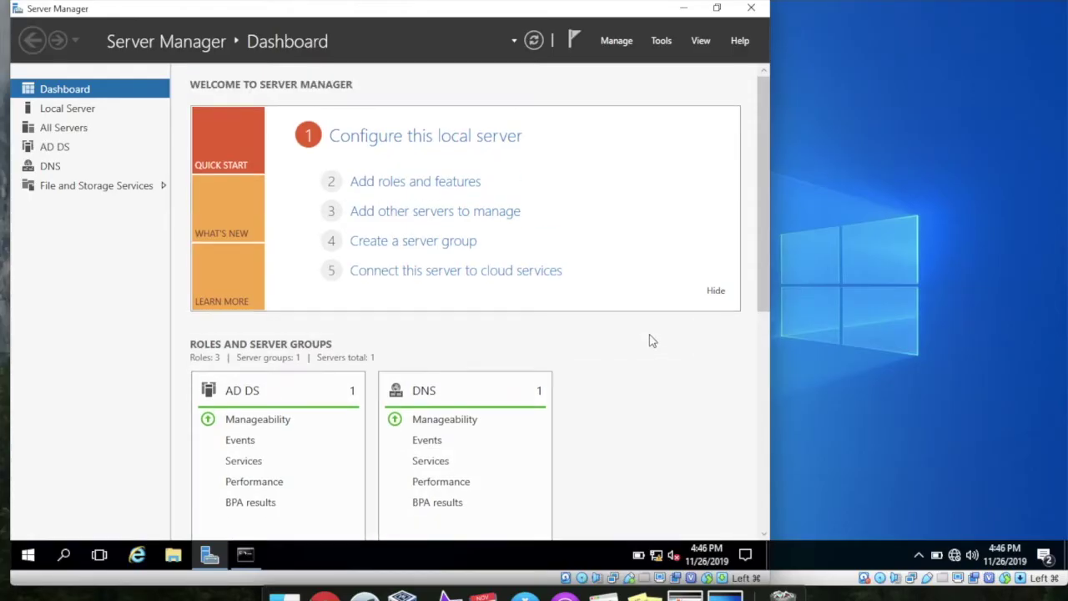
left_click(684, 9)
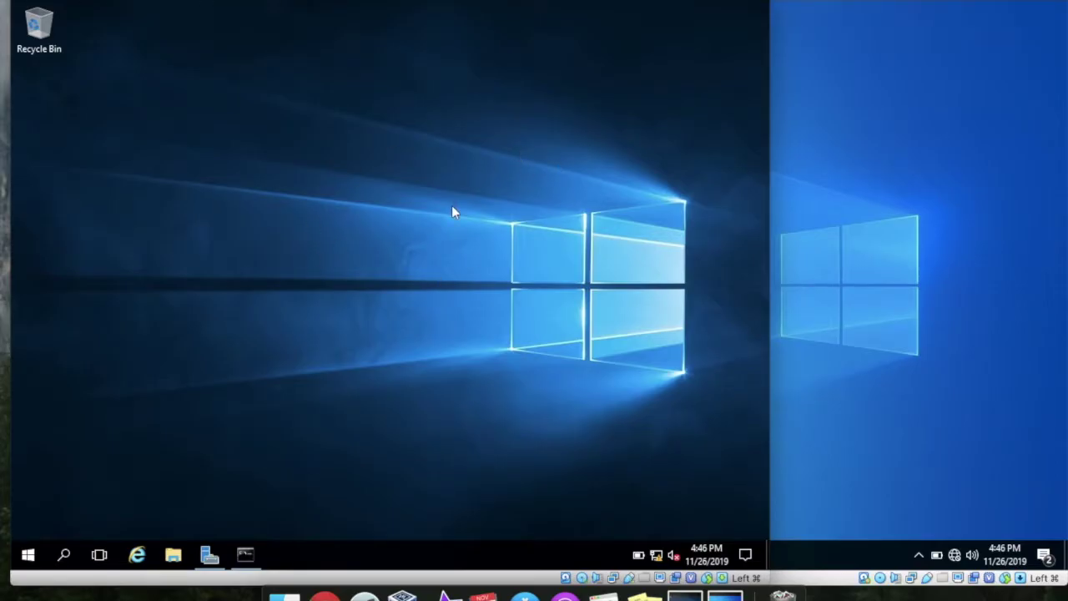
Restore the server's Command Prompt showing IPv4 192.168.1.10, then bring the Windows 10 VM forward
left_click(894, 210)
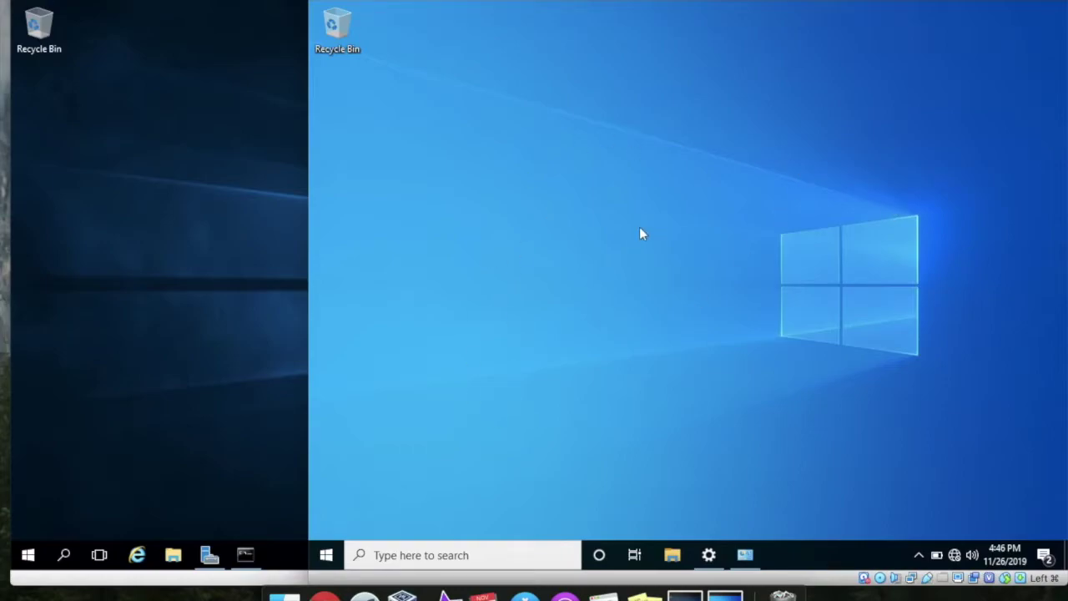
left_click(205, 184)
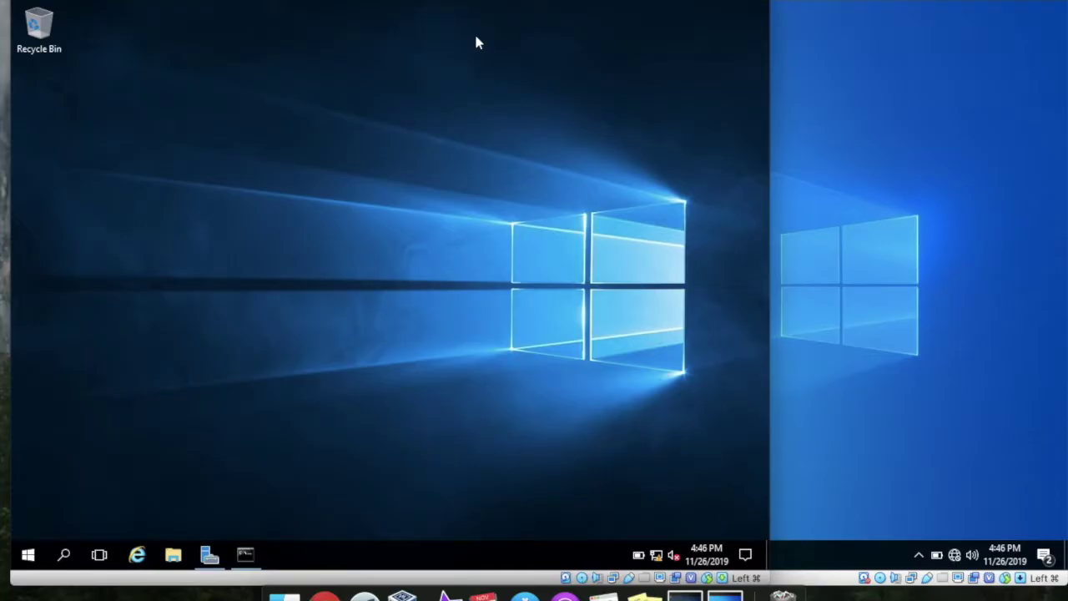
left_click(245, 554)
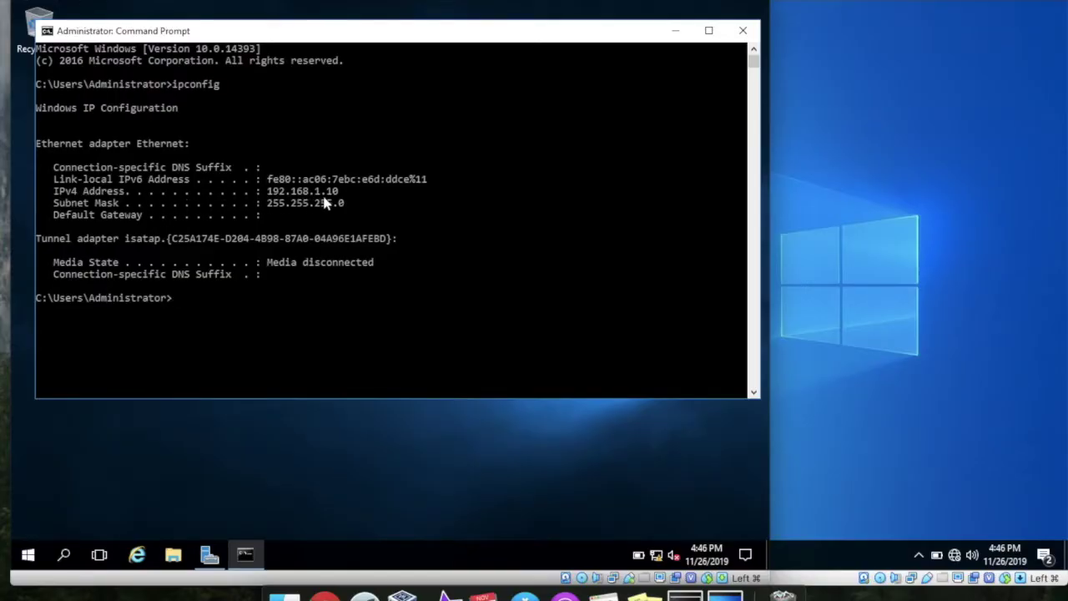
left_click(862, 277)
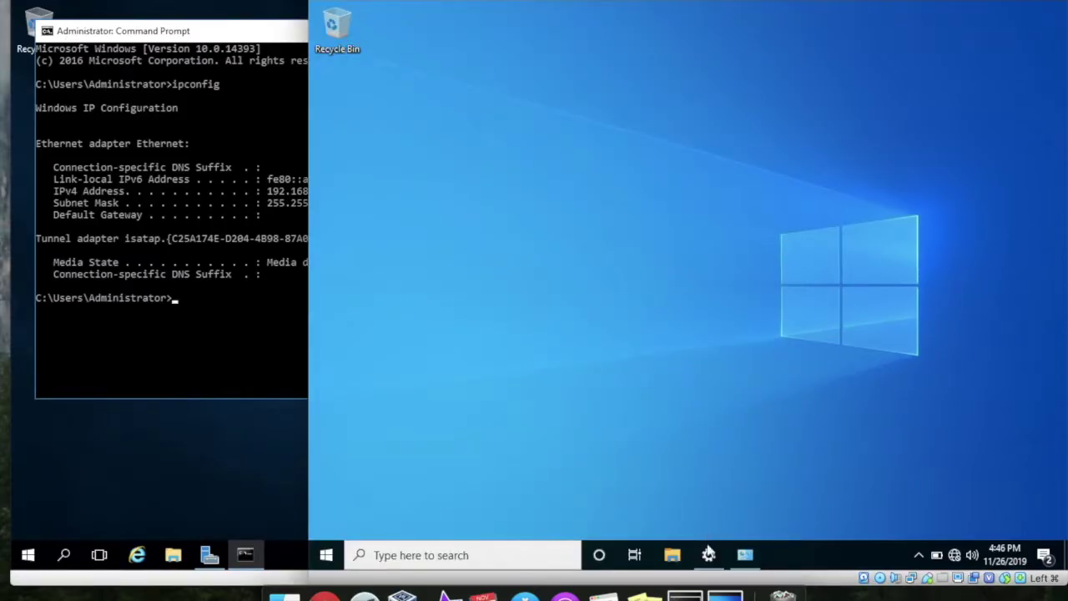
Open the IPv4 properties of the Windows 10 Ethernet adapter
left_click(744, 557)
left_click(459, 148)
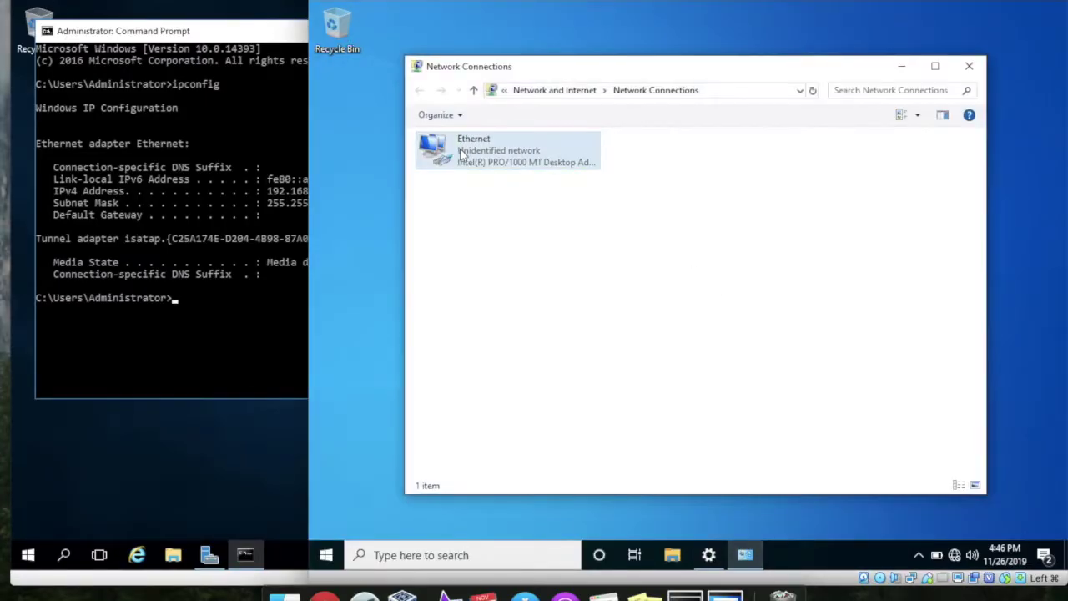
right_click(460, 147)
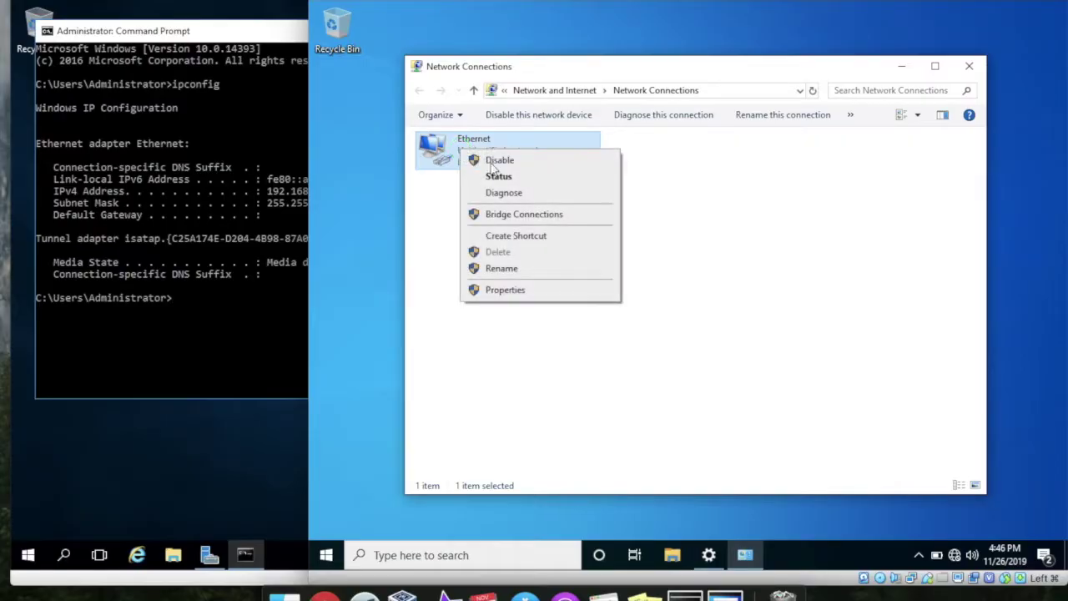
left_click(501, 291)
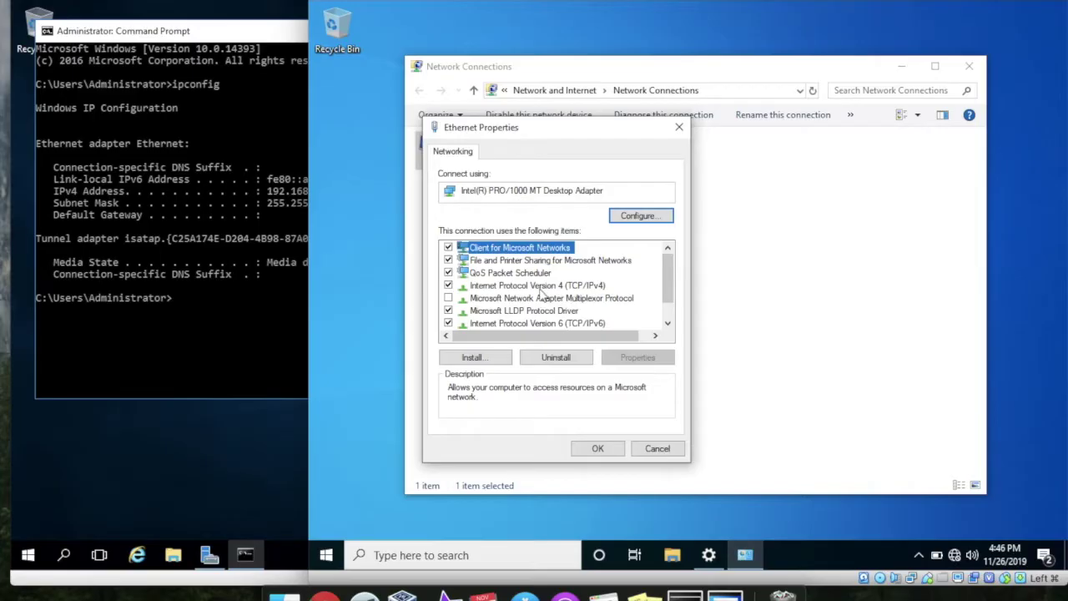
left_click(540, 286)
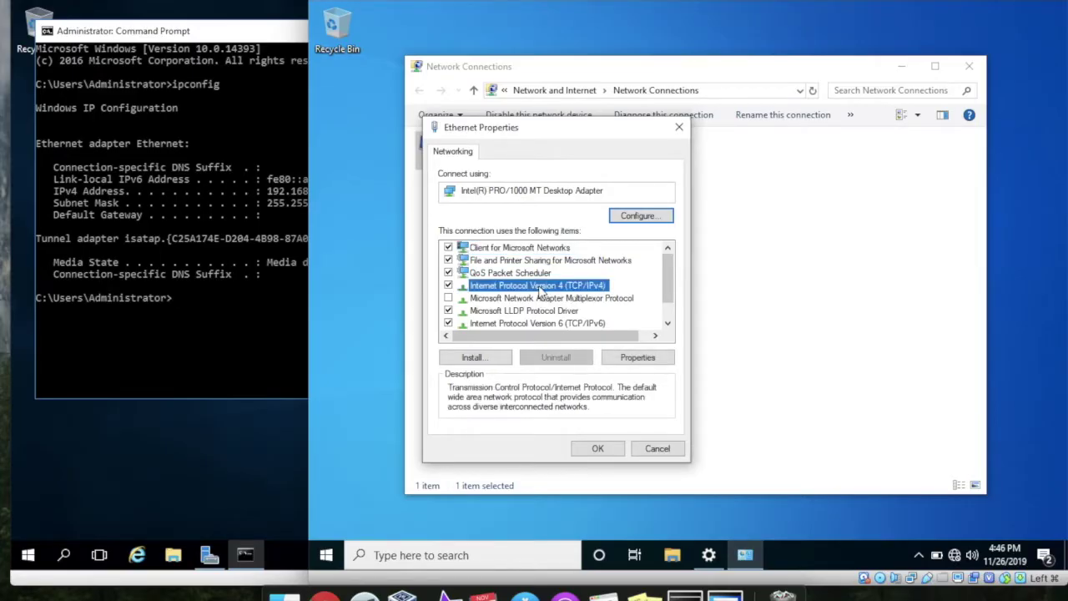
double_click(540, 286)
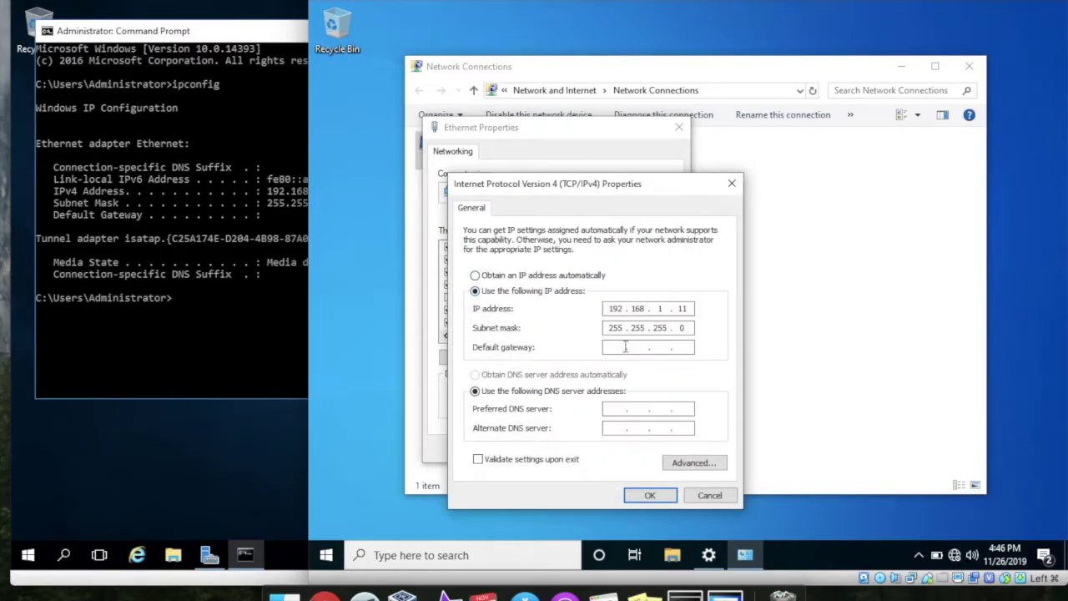
Enter 192.168.1.10 as default gateway and preferred DNS server, checking the server's address
left_click(613, 349)
type("192 . 168 . 1 .")
left_click(210, 300)
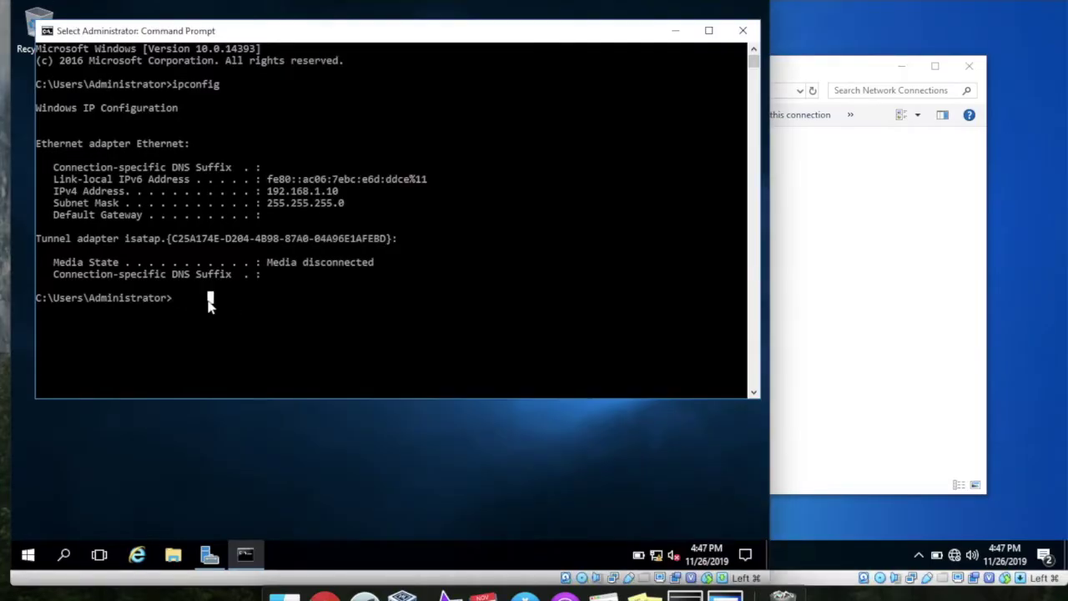
left_click(803, 275)
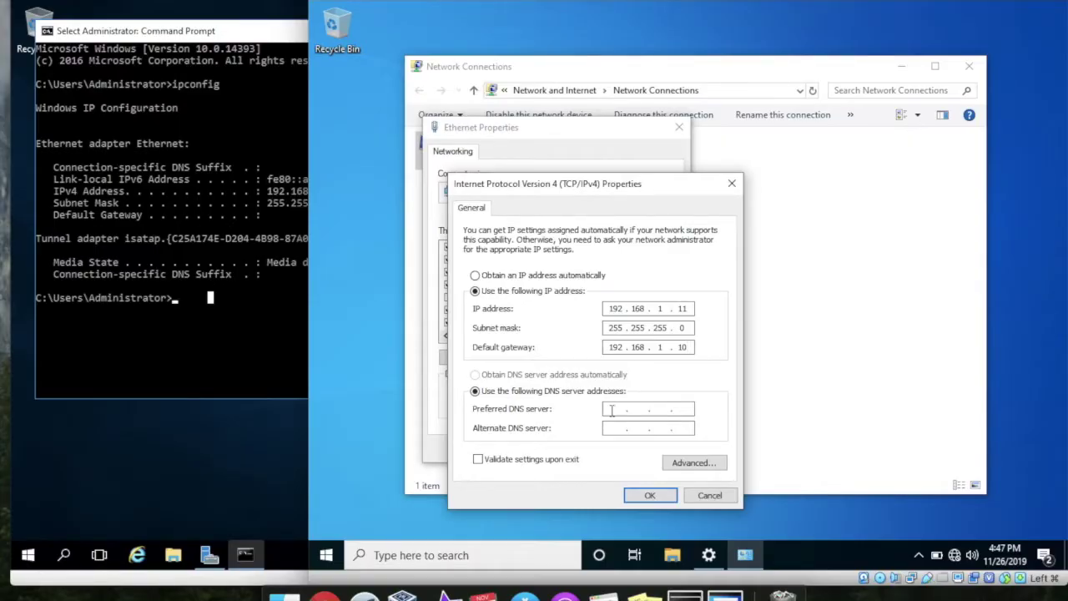
left_click(612, 409)
type("192 . 168 . 1 . 10")
Apply the IPv4 settings, allow the PC to be discoverable, and close Network Connections
left_click(653, 495)
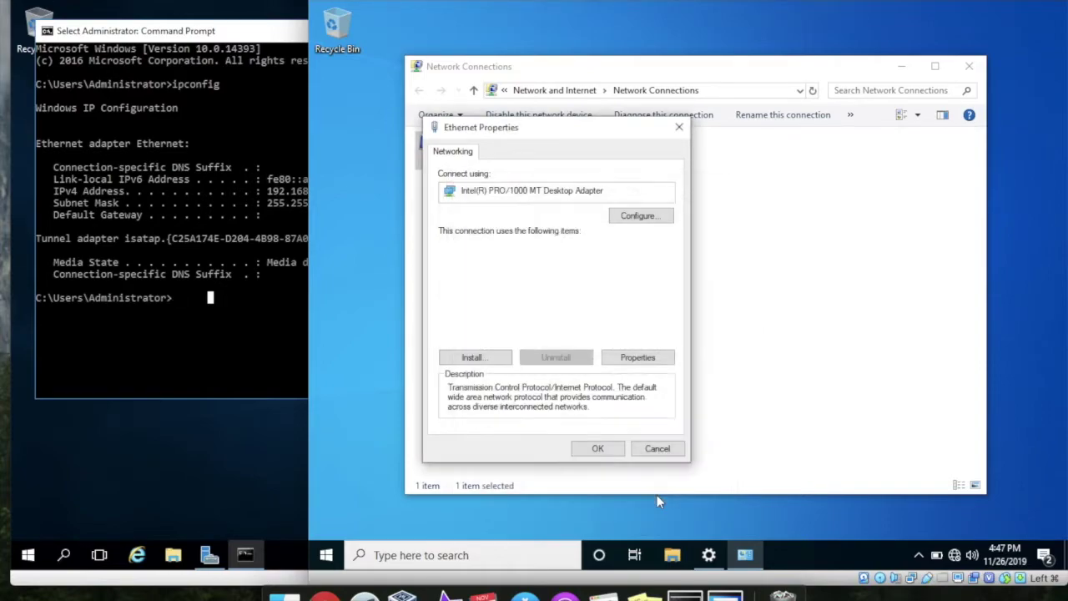
left_click(597, 449)
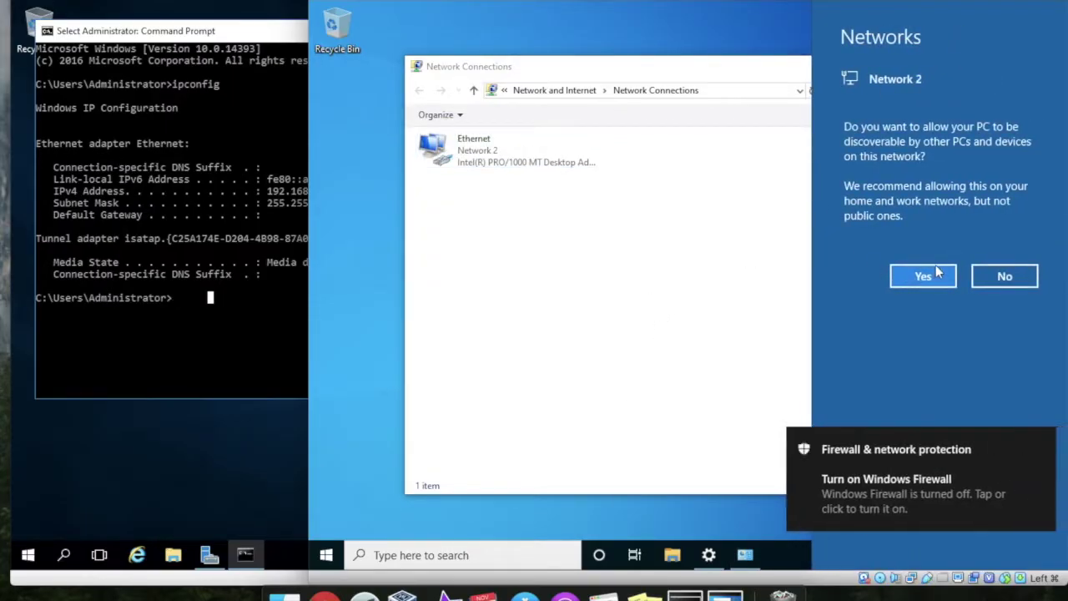
left_click(935, 276)
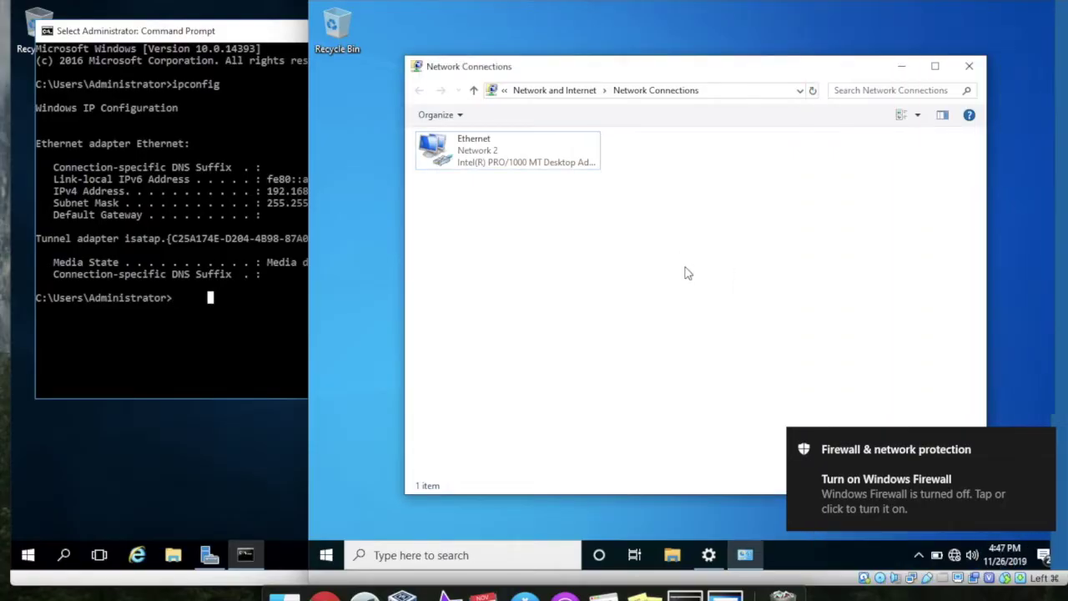
left_click(967, 66)
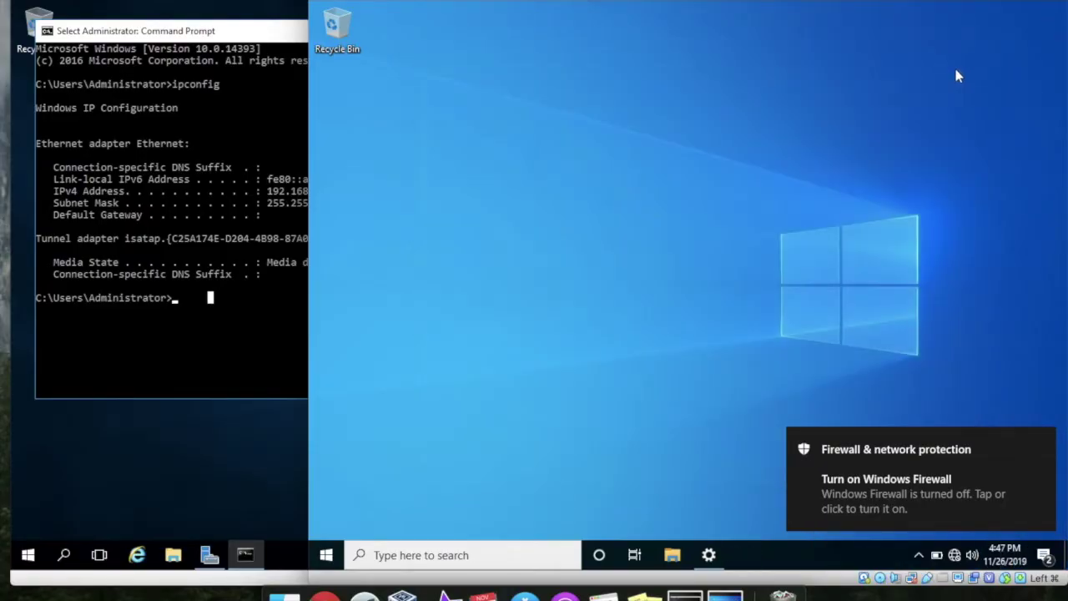
Run 'ping 192.168.1.10' in a new Command Prompt, confirming no packet loss, then close it
left_click(455, 557)
type("cmd")
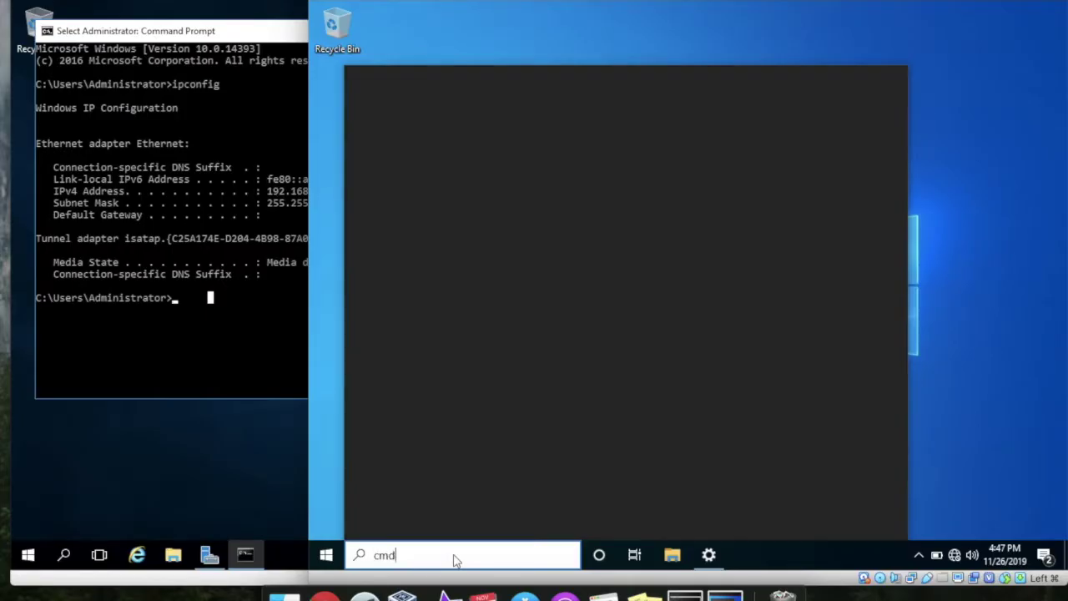
key("Escape")
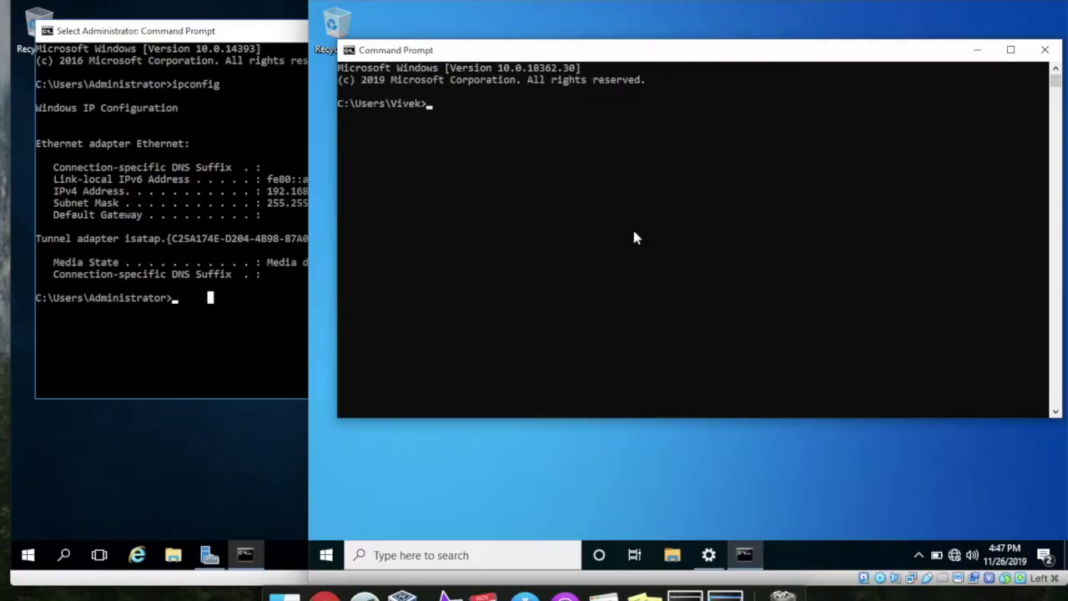
type("ping 192.168.1.10")
key("Return")
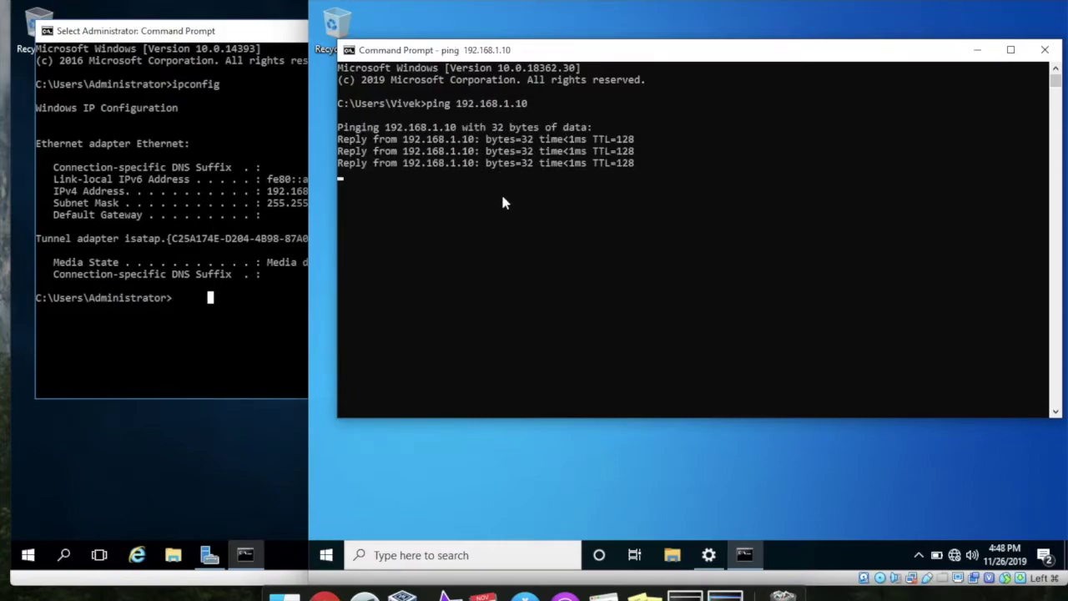
left_click(1043, 52)
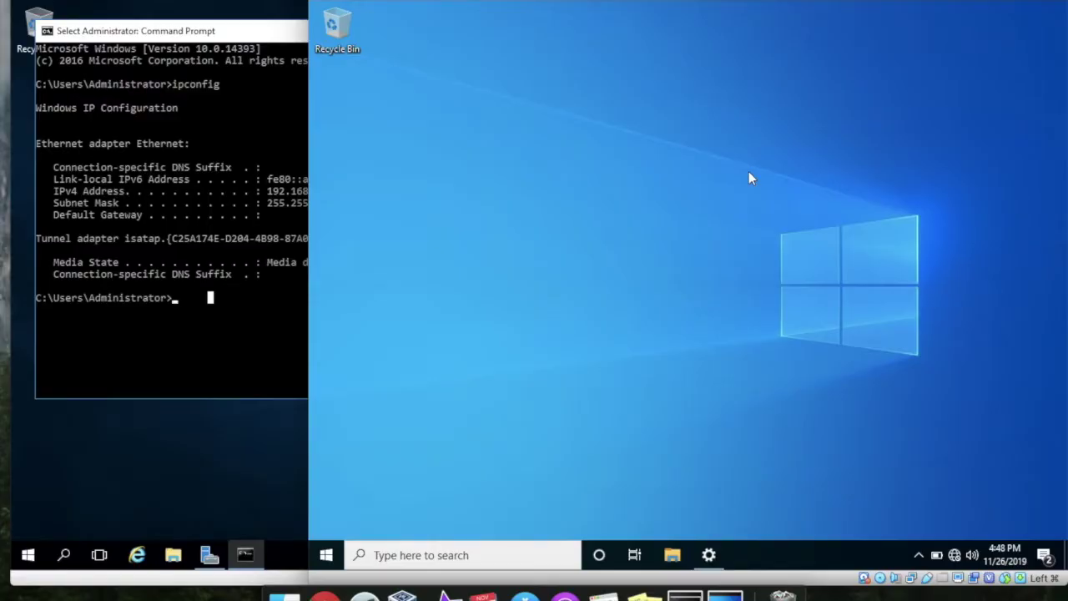
left_click(708, 554)
Open This PC's System Properties, showing name DESKTOP-DT8GIMB in WORKGROUP, and start changing it
left_click(951, 60)
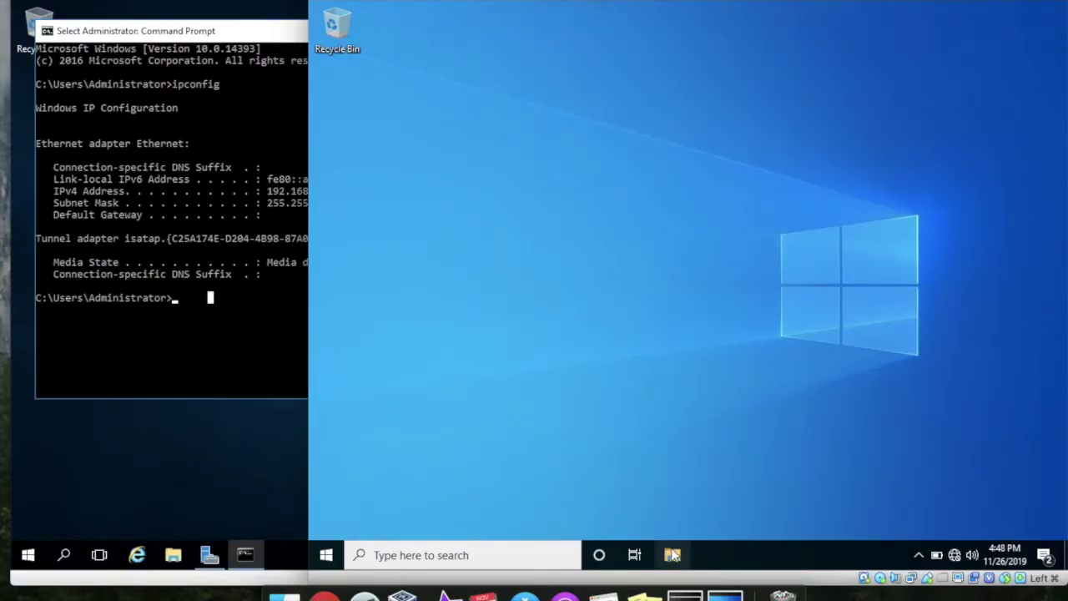
key("super+e")
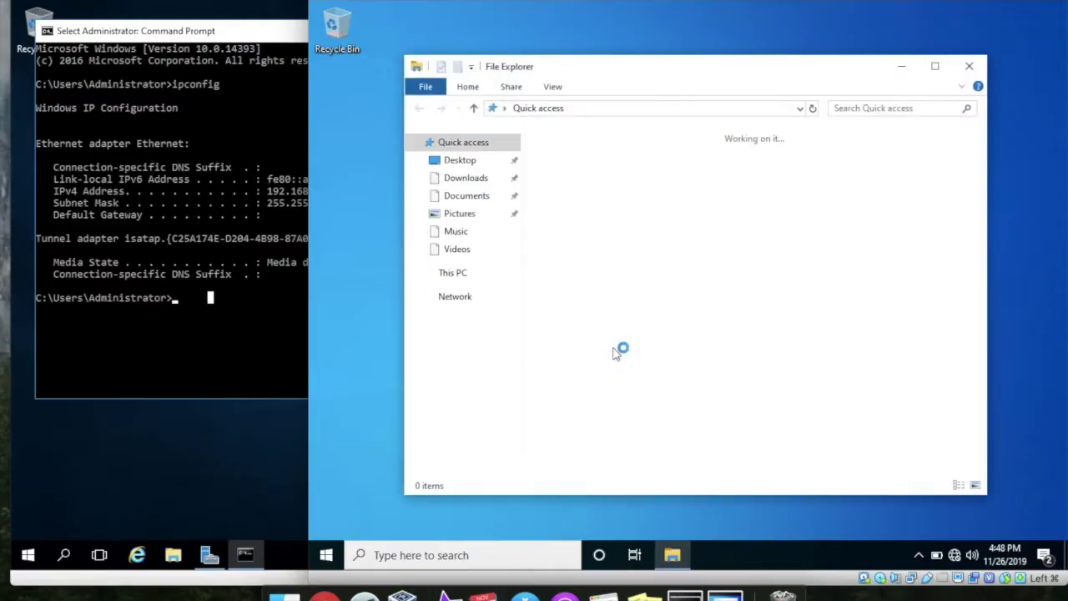
left_click(468, 281)
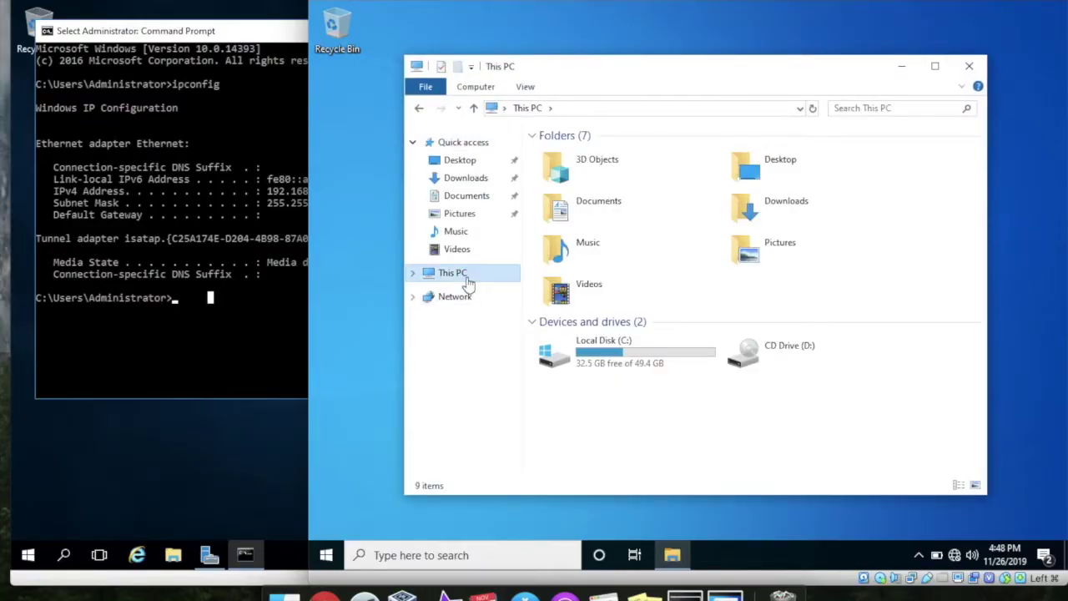
right_click(468, 282)
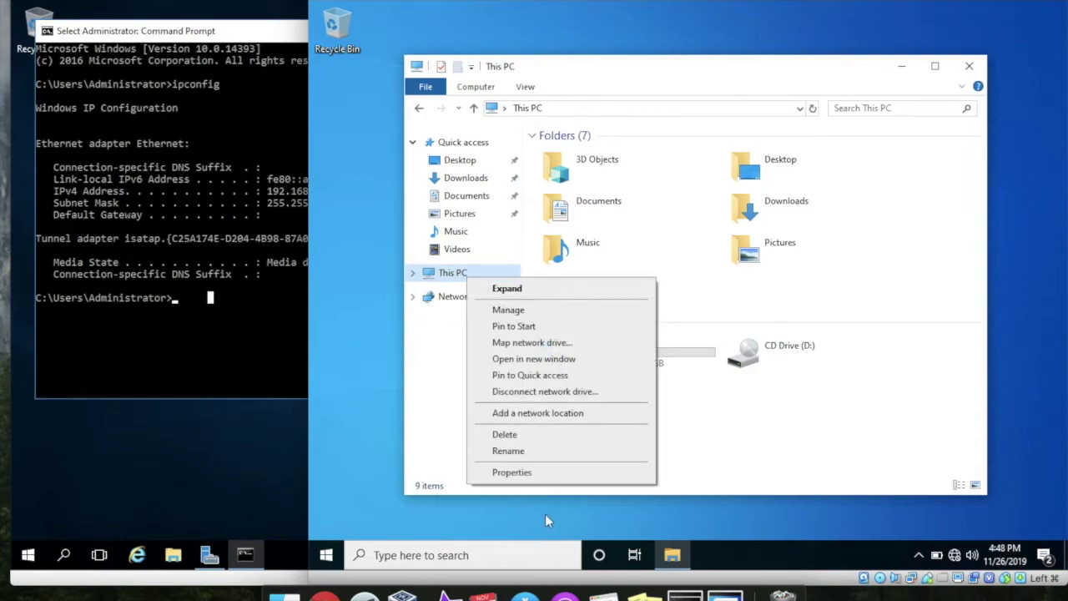
left_click(515, 471)
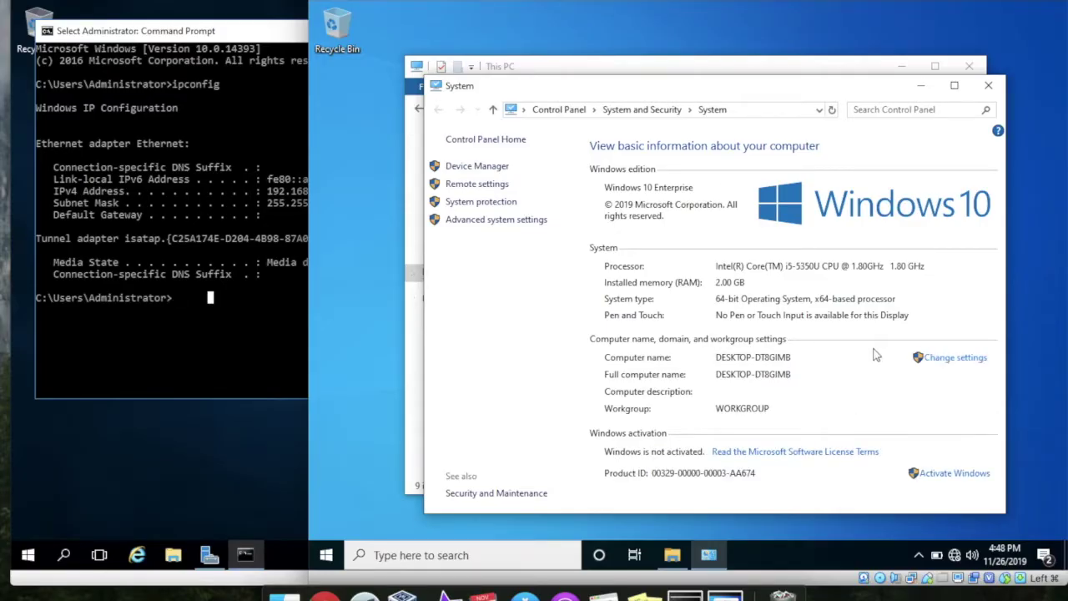
left_click(949, 359)
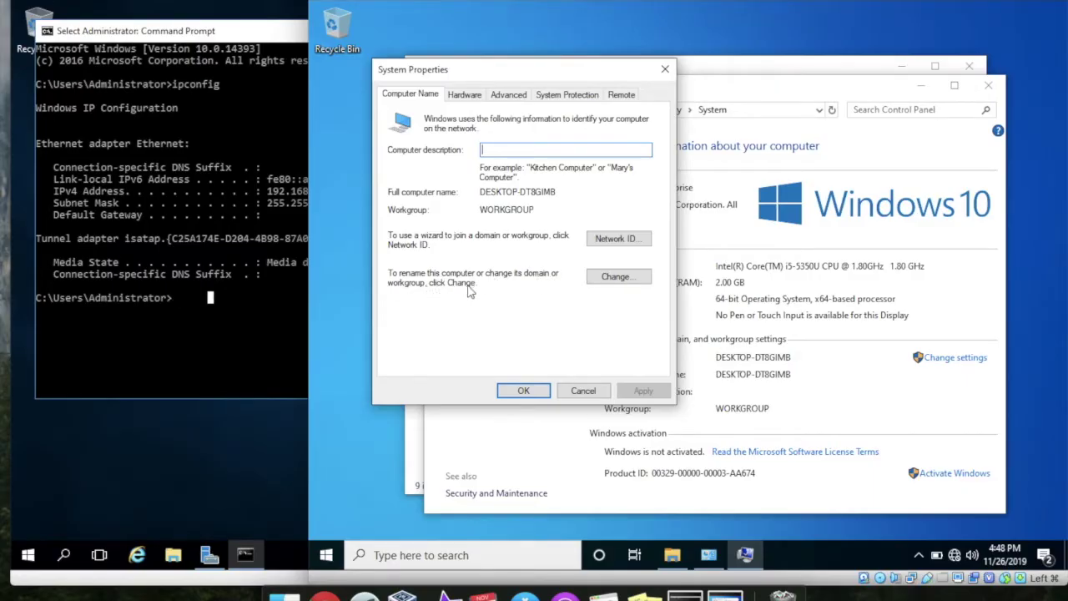
left_click(616, 277)
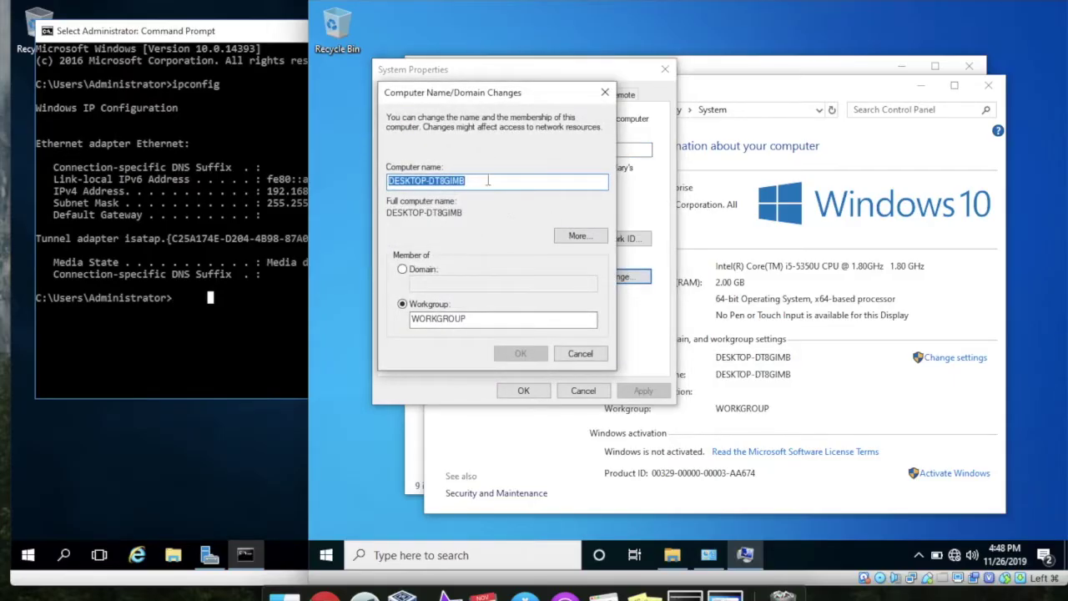
Rename the computer to PC1 and set it as a member of the Lan.com domain
key("BackSpace")
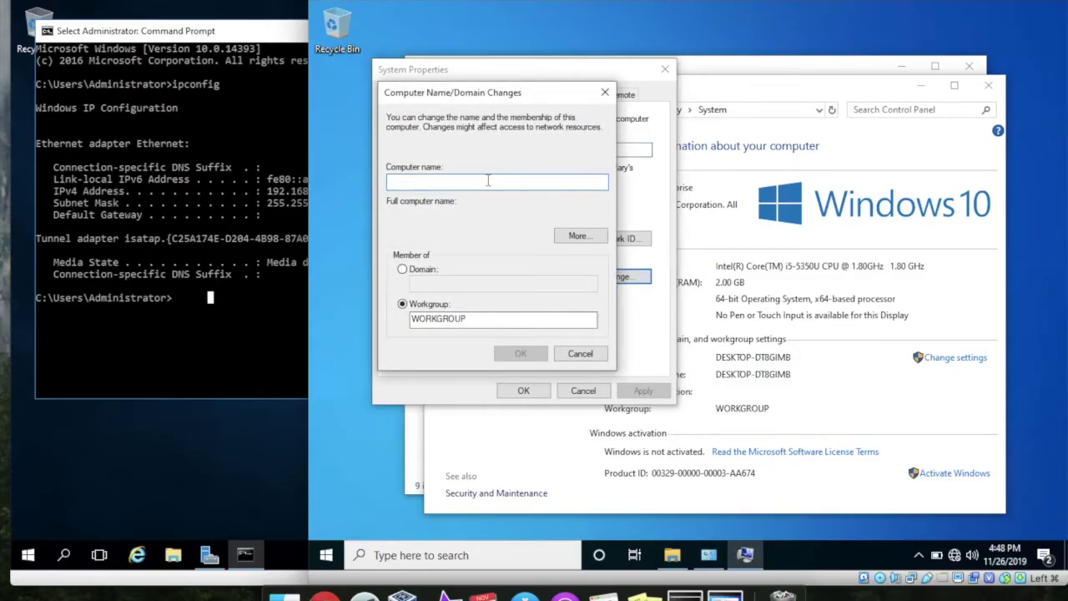
type("PC1")
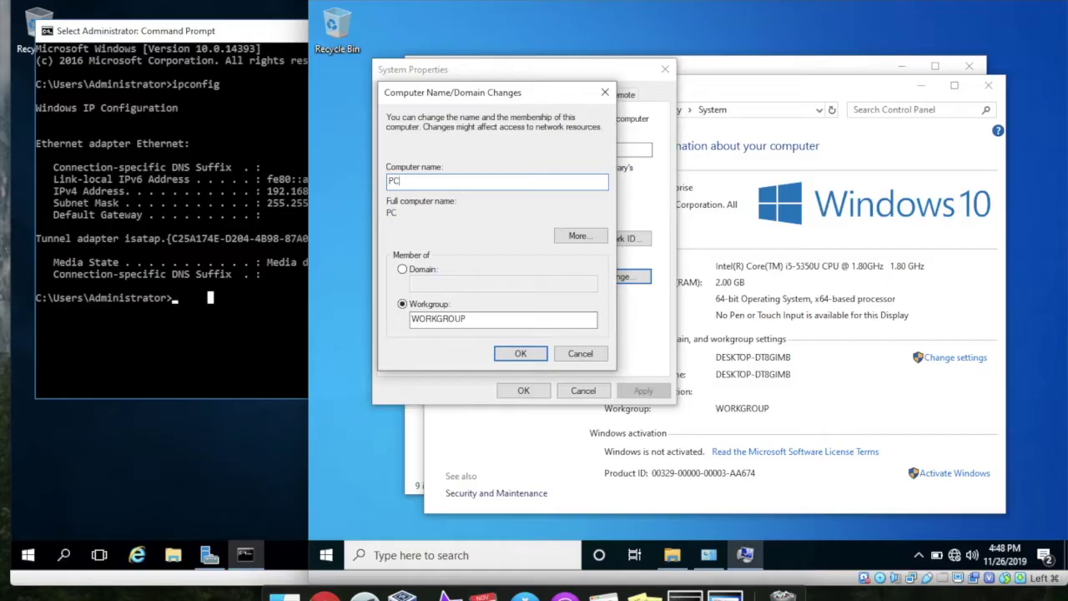
left_click(404, 270)
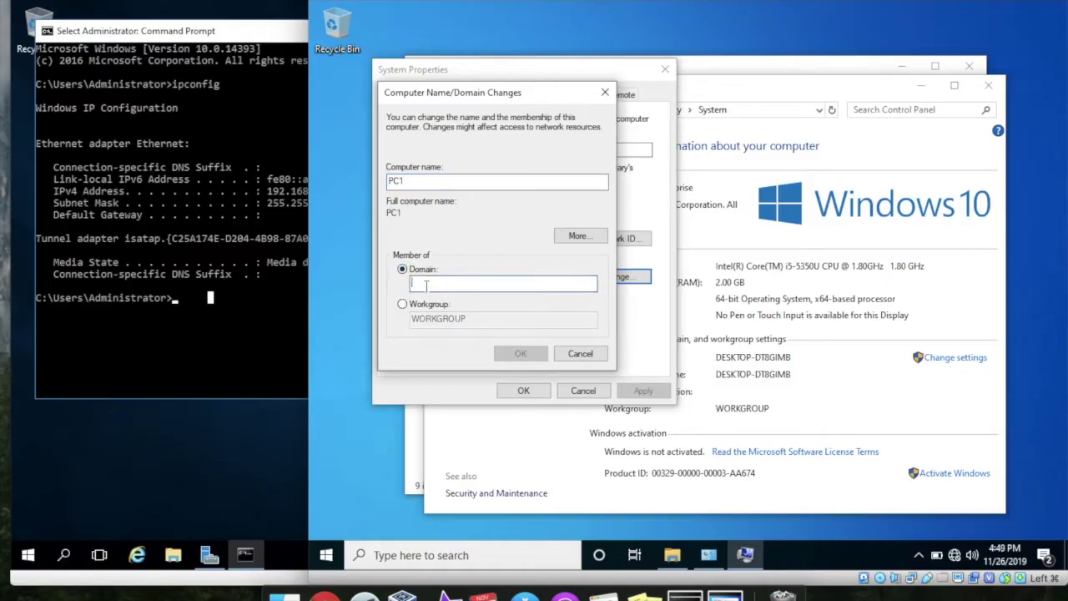
left_click(425, 285)
type("La")
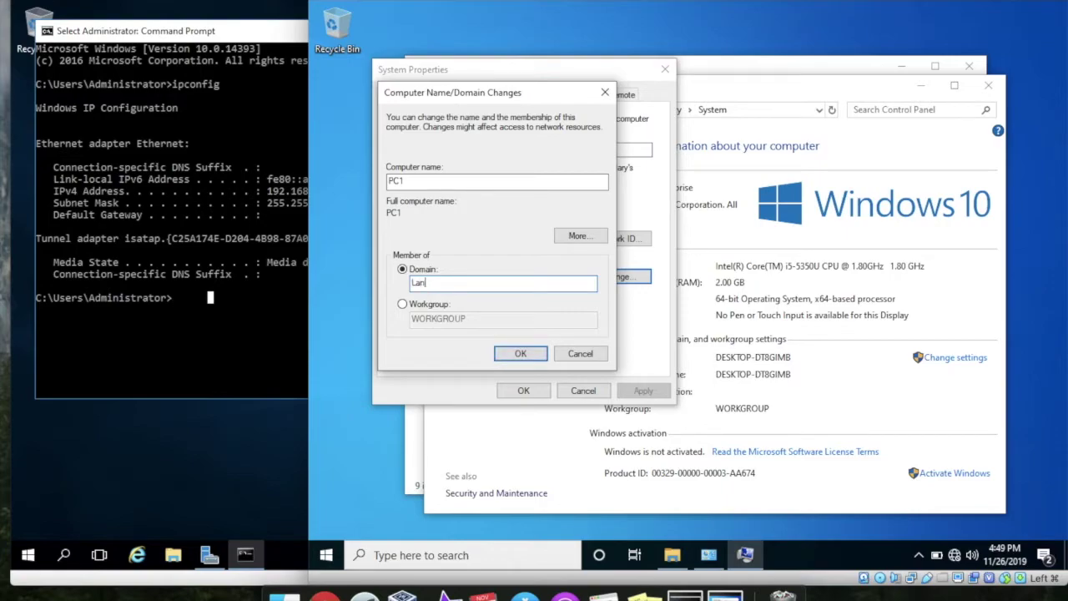
type("n.com")
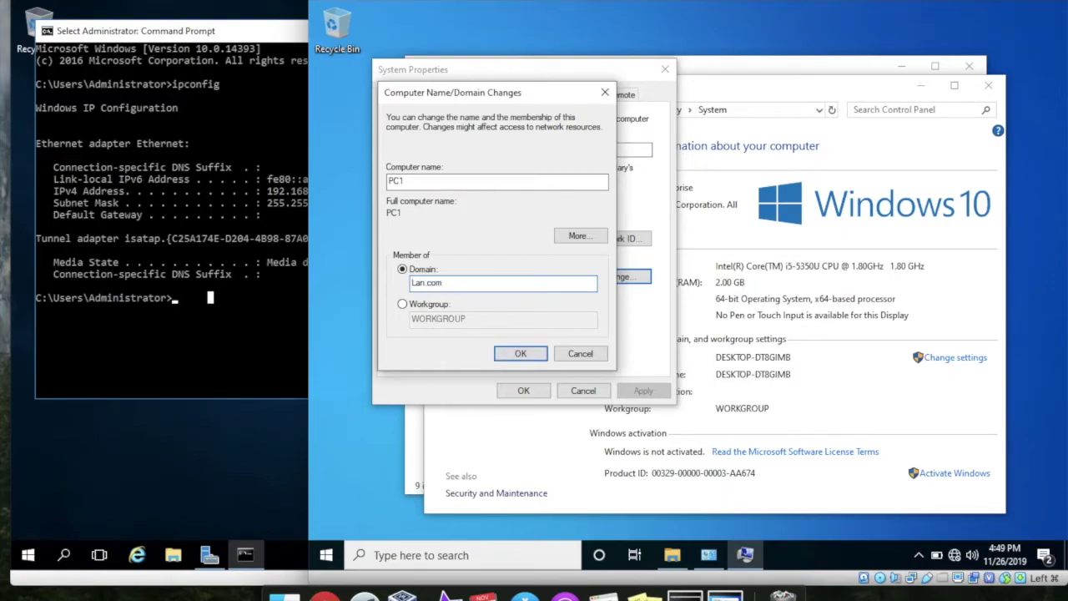
left_click(515, 353)
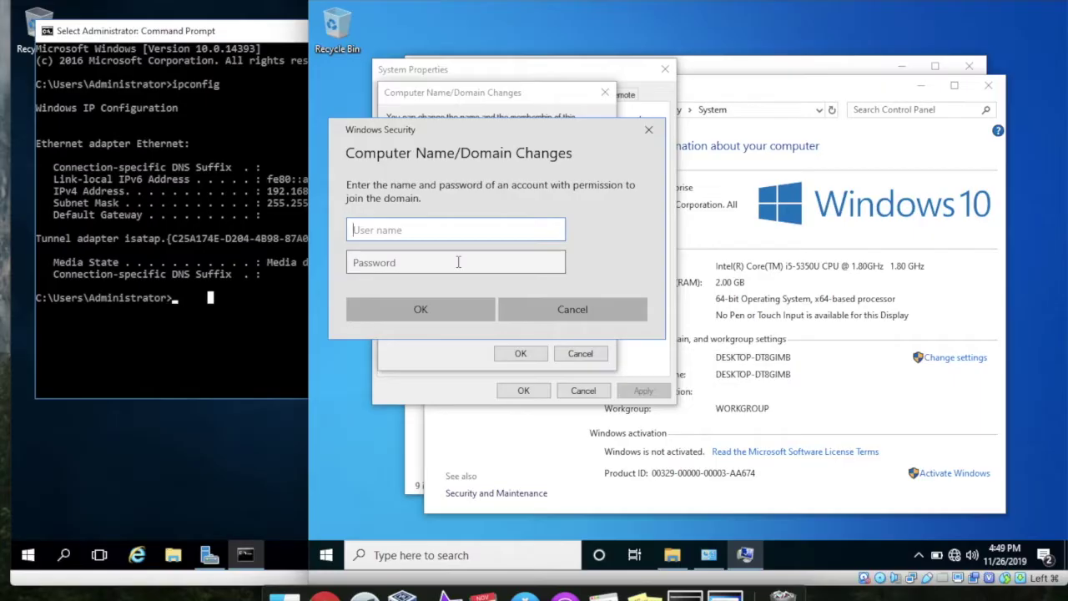
Authenticate as Administrator with the domain password to complete the domain join
type("Admini")
type("strator")
left_click(430, 263)
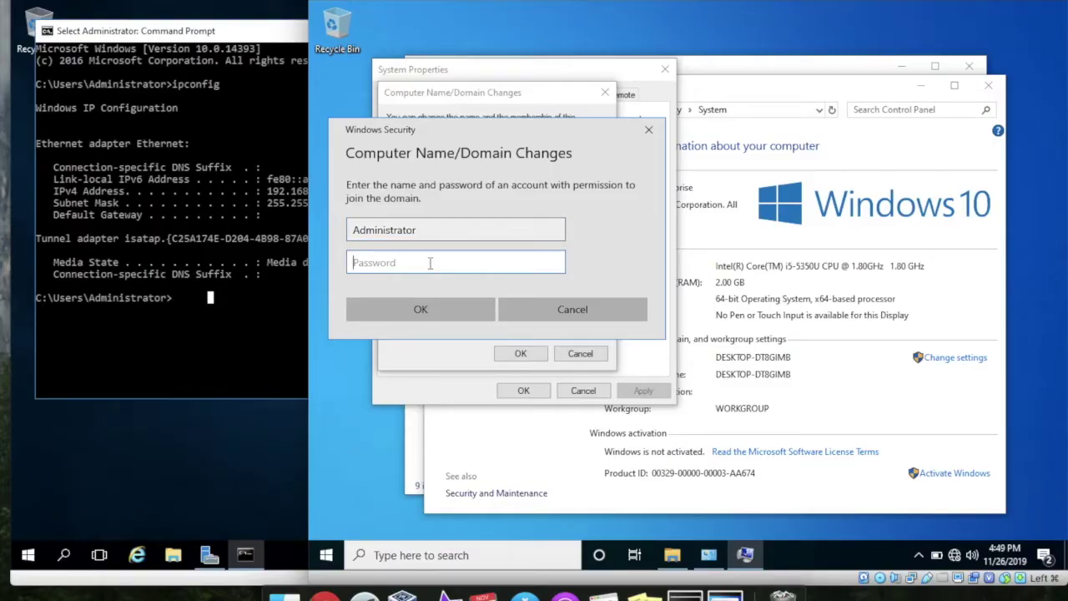
type("•••••••")
left_click(430, 309)
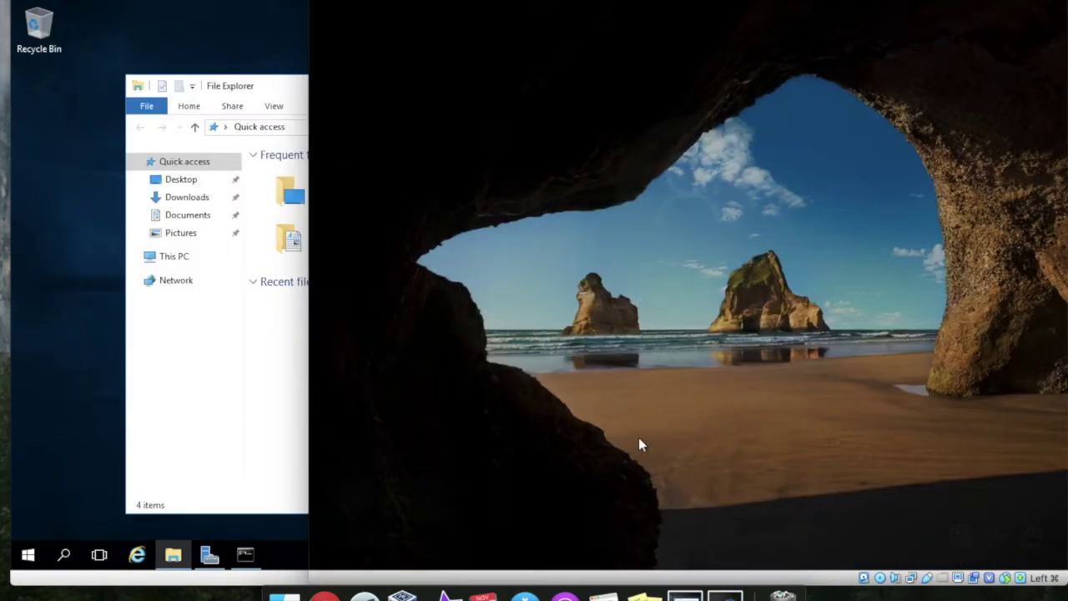
Sign in from the lock screen as Other user lan\administrator with the domain password
left_click(639, 440)
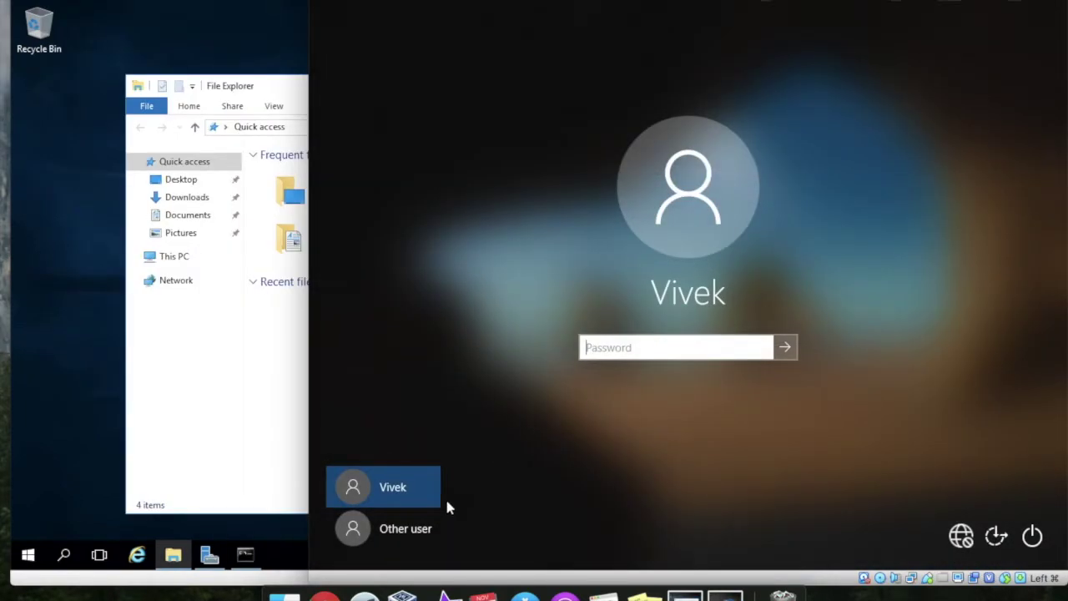
left_click(417, 529)
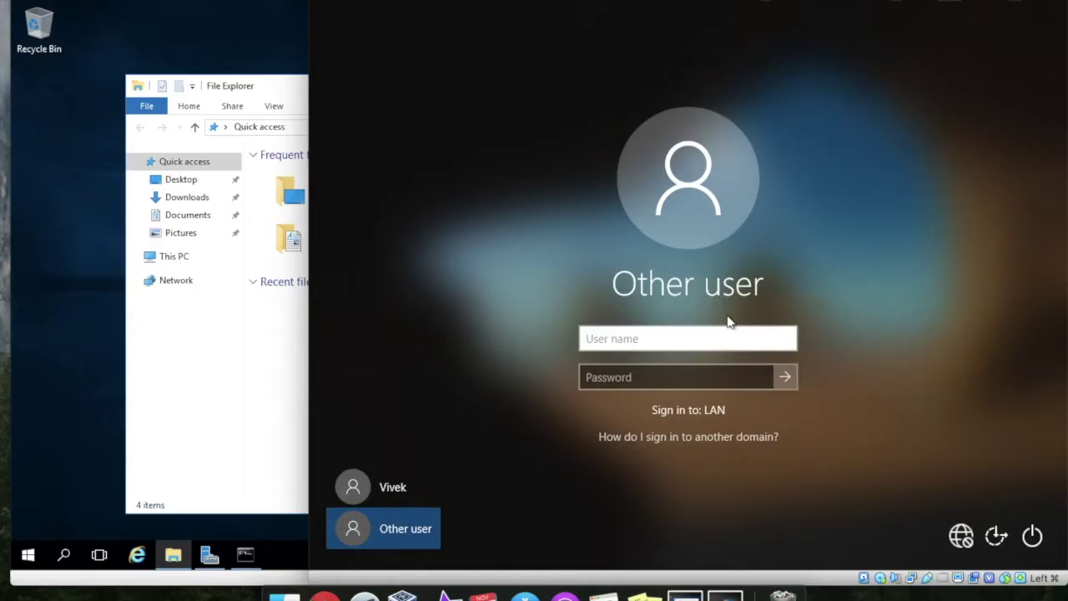
type("lan\\")
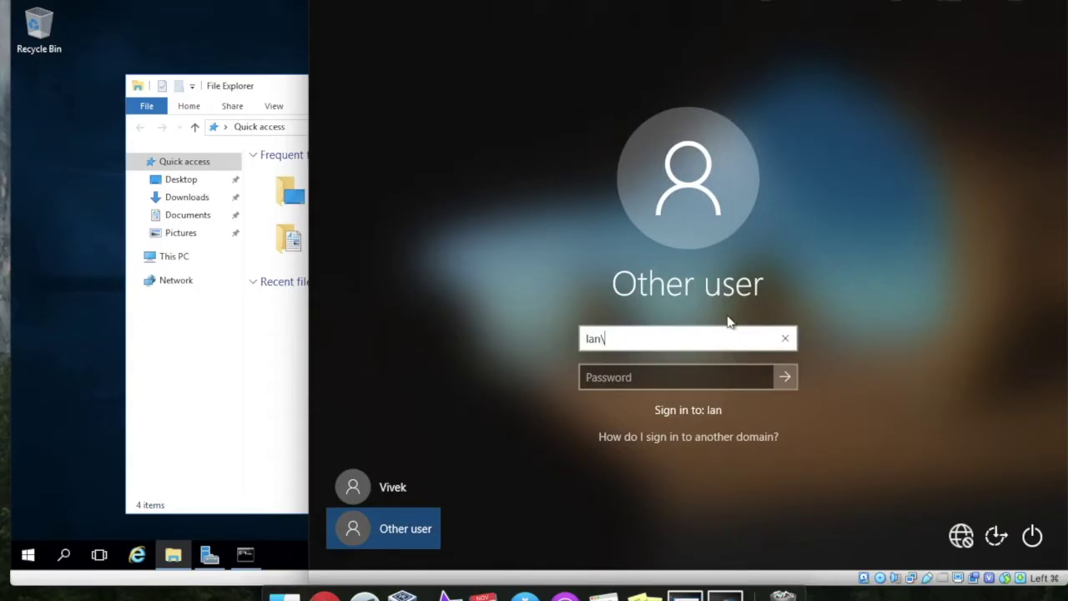
type("adm")
key("BackSpace")
key("BackSpace")
type("dministrator")
left_click(672, 377)
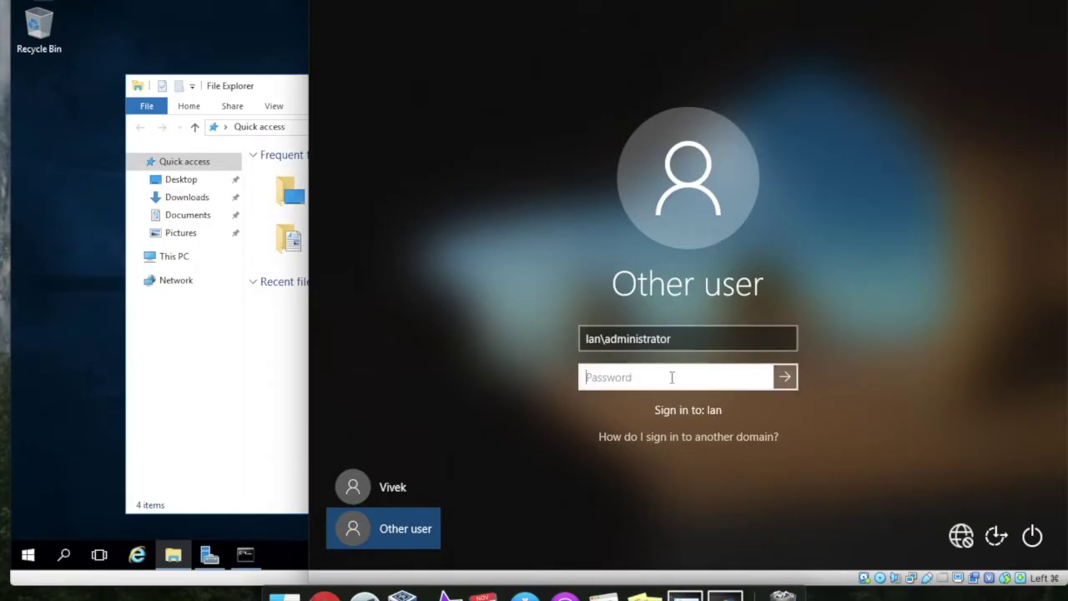
type("•••••")
key("BackSpace")
key("BackSpace")
key("BackSpace")
key("BackSpace")
key("BackSpace")
type("••••••")
key("Return")
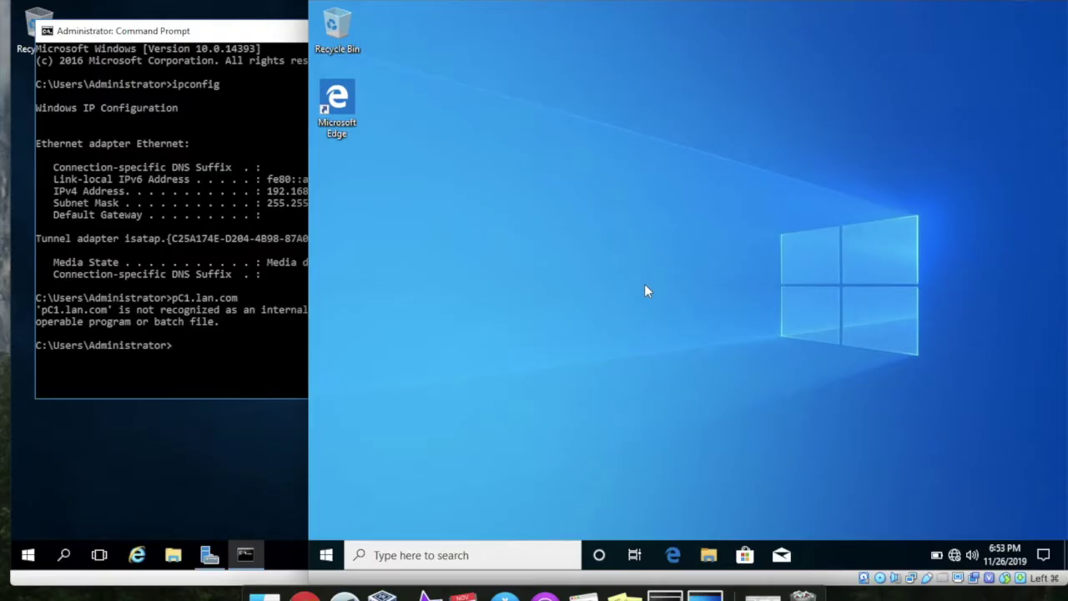
Ping 192.168.10.11 from the server's Command Prompt; all 4 packets are lost
left_click(234, 345)
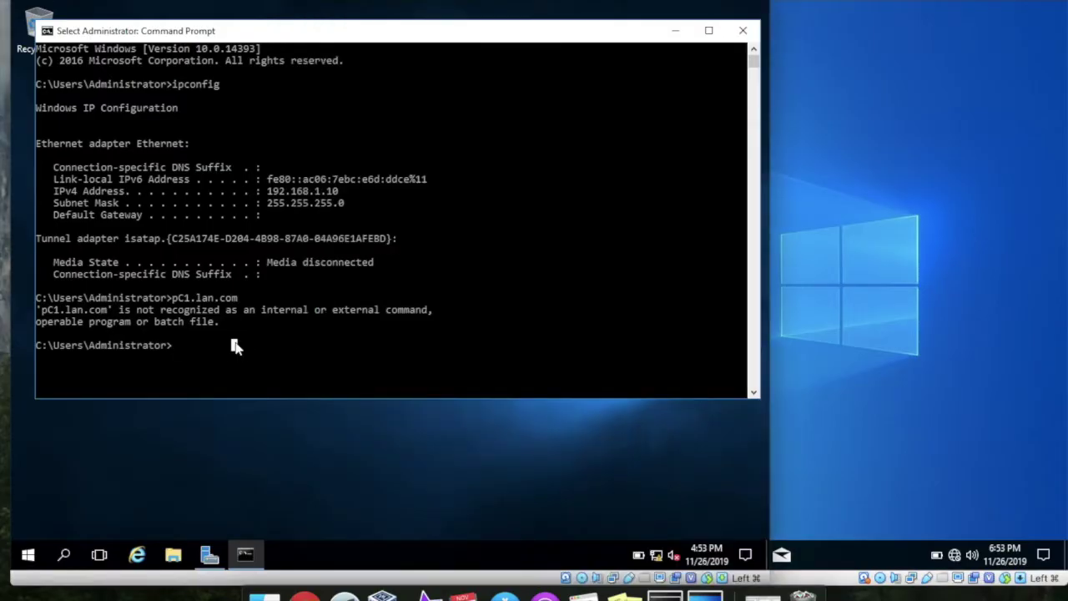
type("ping 192.")
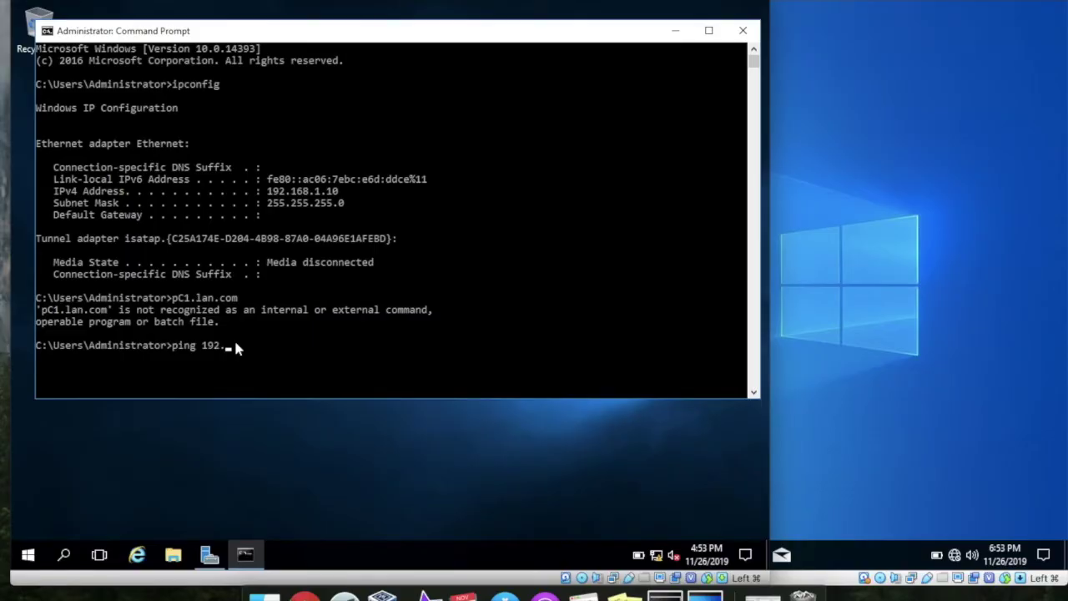
type("168.10.11")
key("Return")
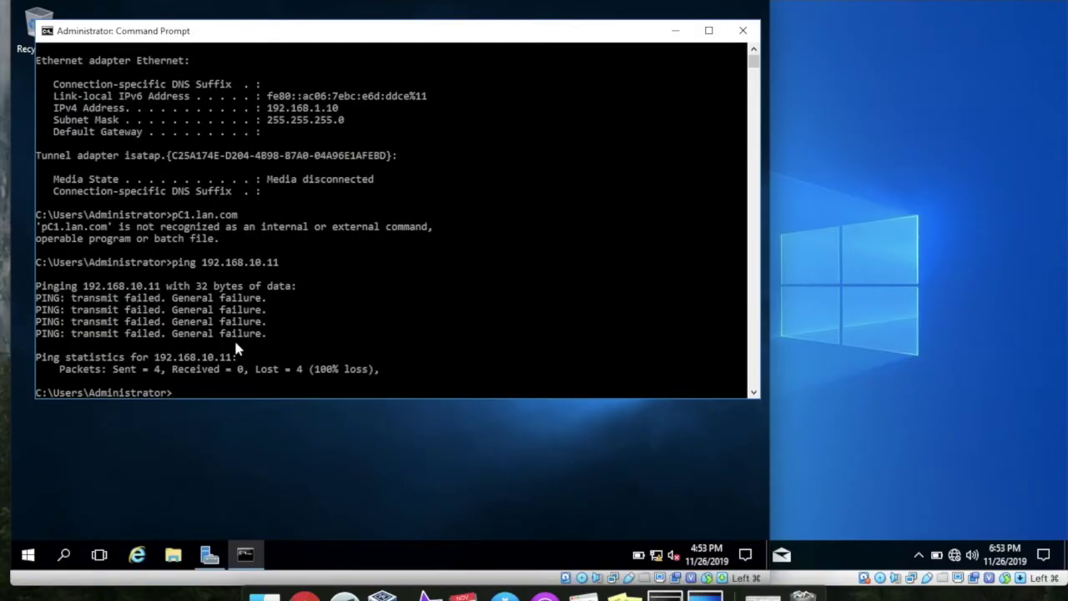
left_click(910, 225)
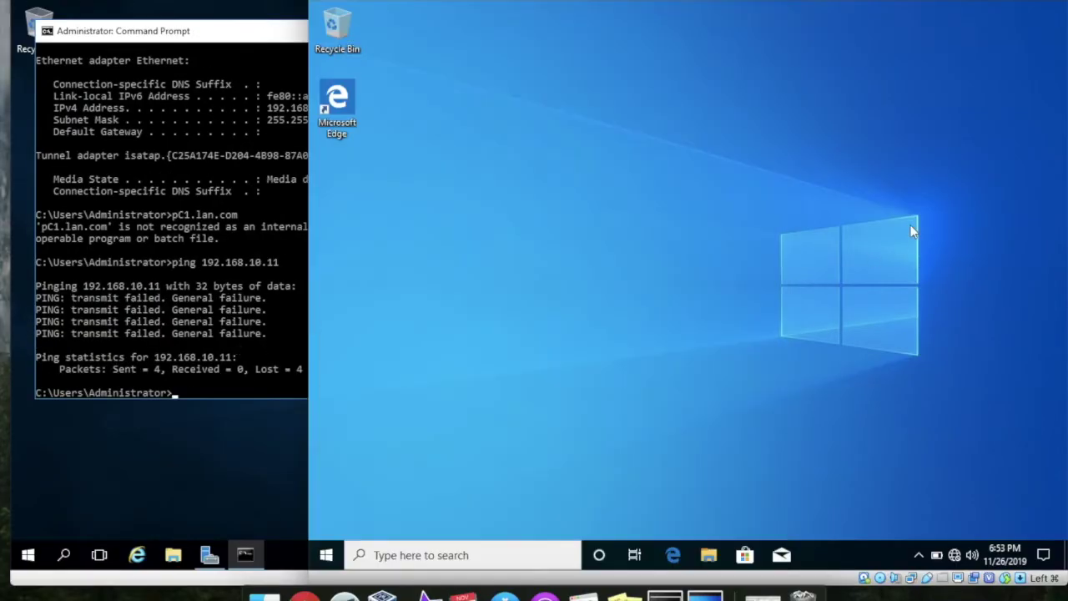
Run ipconfig in a new PC1 Command Prompt, confirming IPv4 192.168.1.11 and gateway 192.168.1.10
left_click(468, 555)
type("cmd")
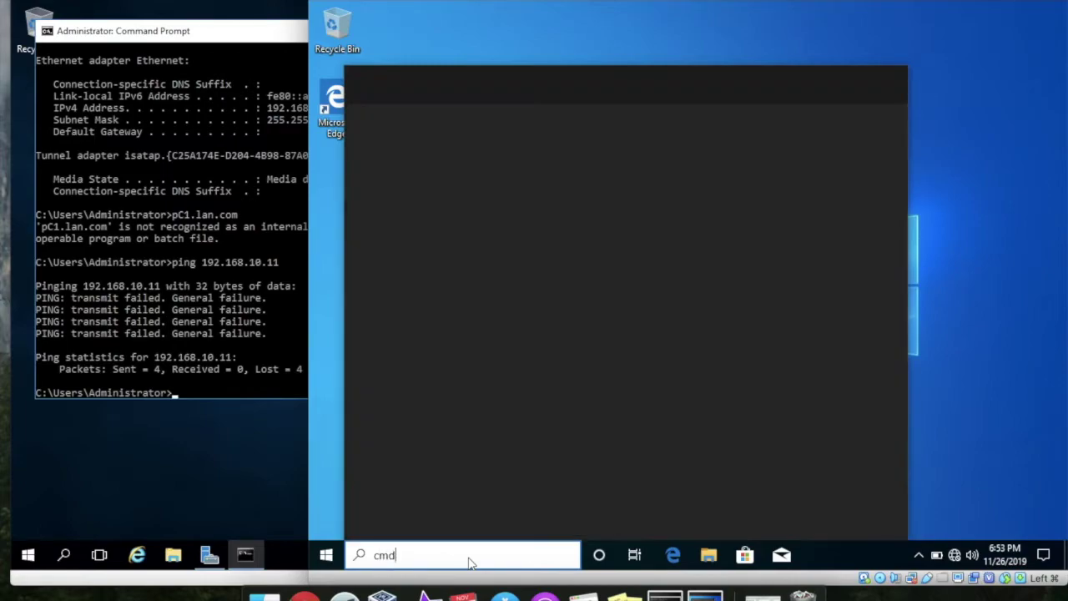
key("Return")
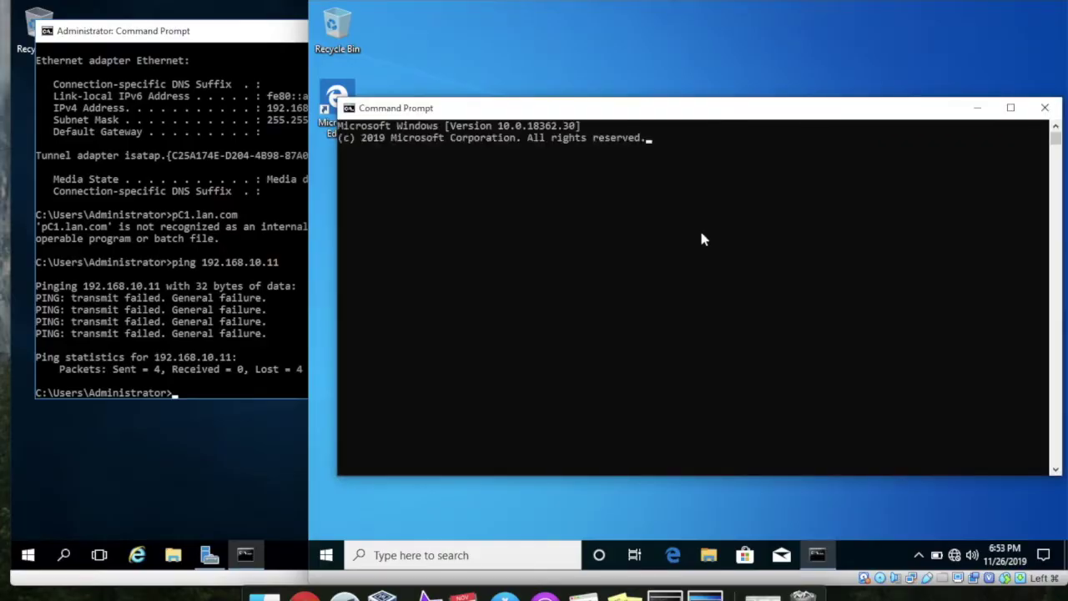
type("pcon")
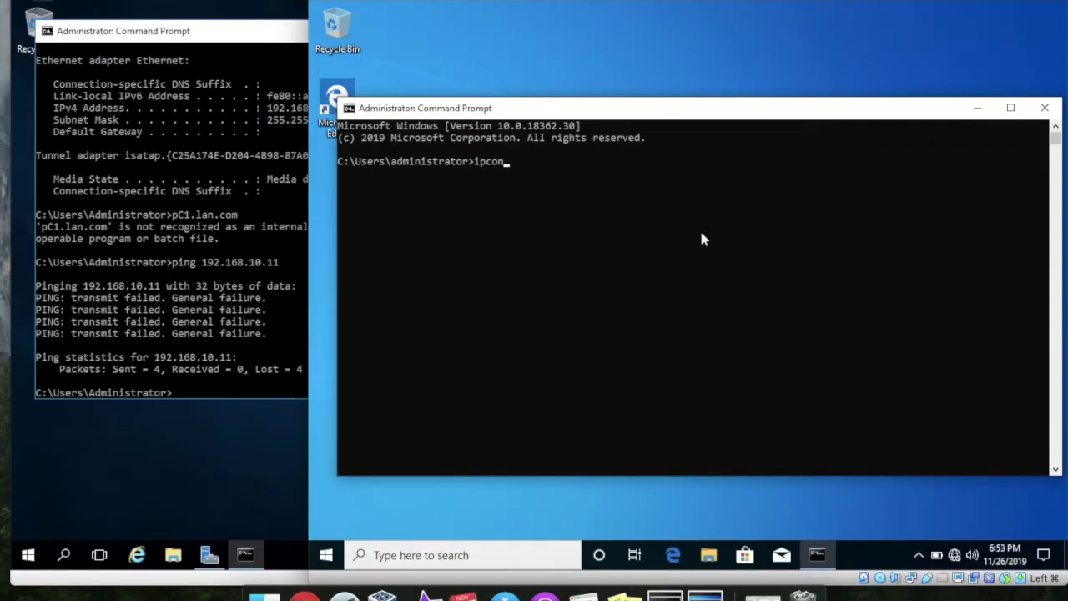
type("fig")
key("Return")
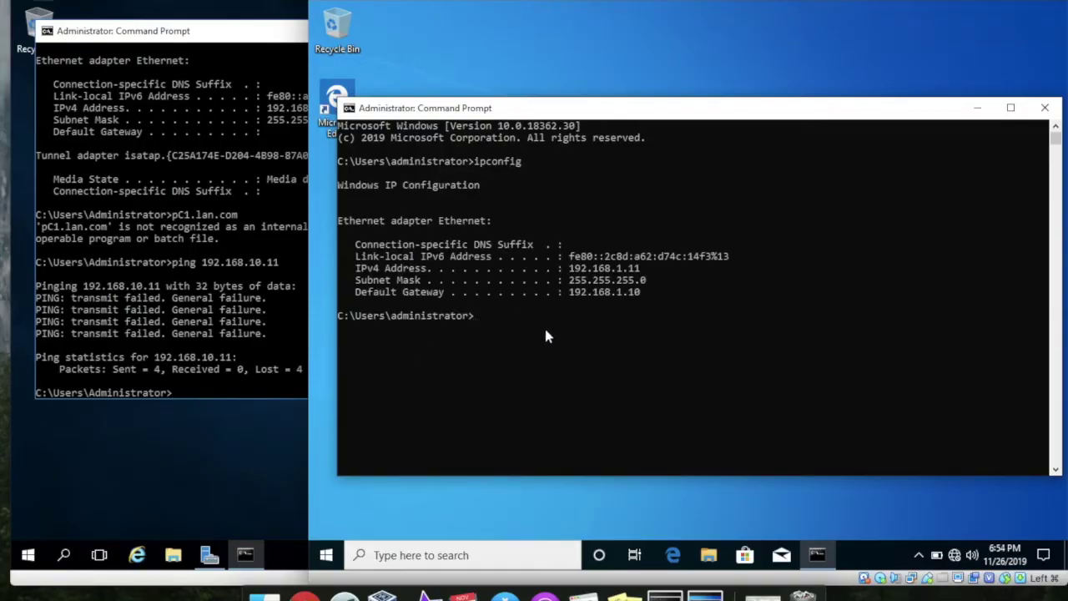
left_click(217, 397)
key("Up")
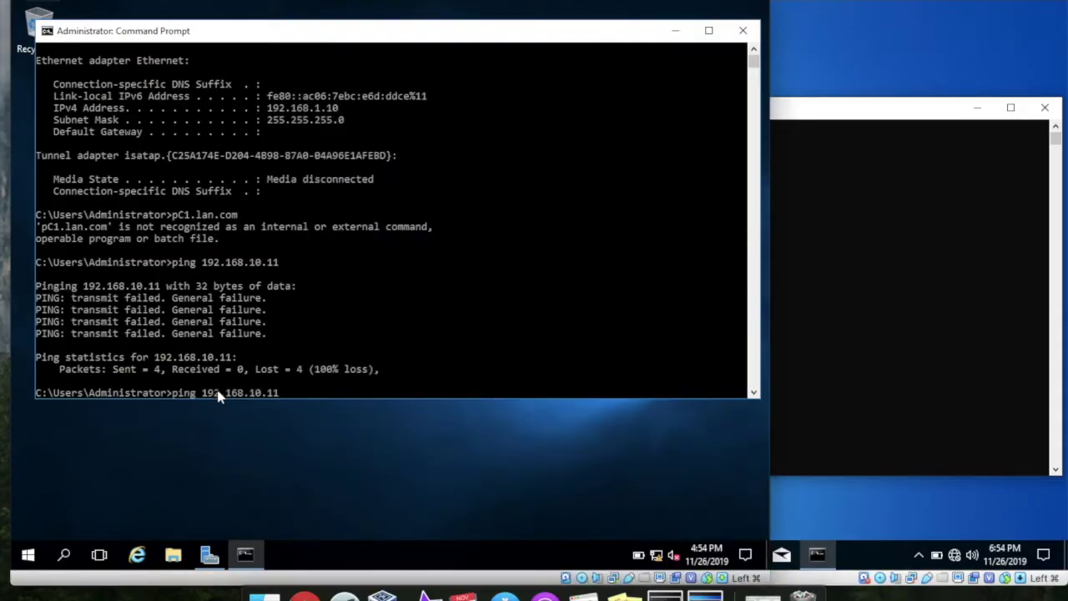
Edit the recalled command to ping 192.168.1.11 from the server; every request times out
key("BackSpace")
key("BackSpace")
key("BackSpace")
key("BackSpace")
type(".11")
key("Return")
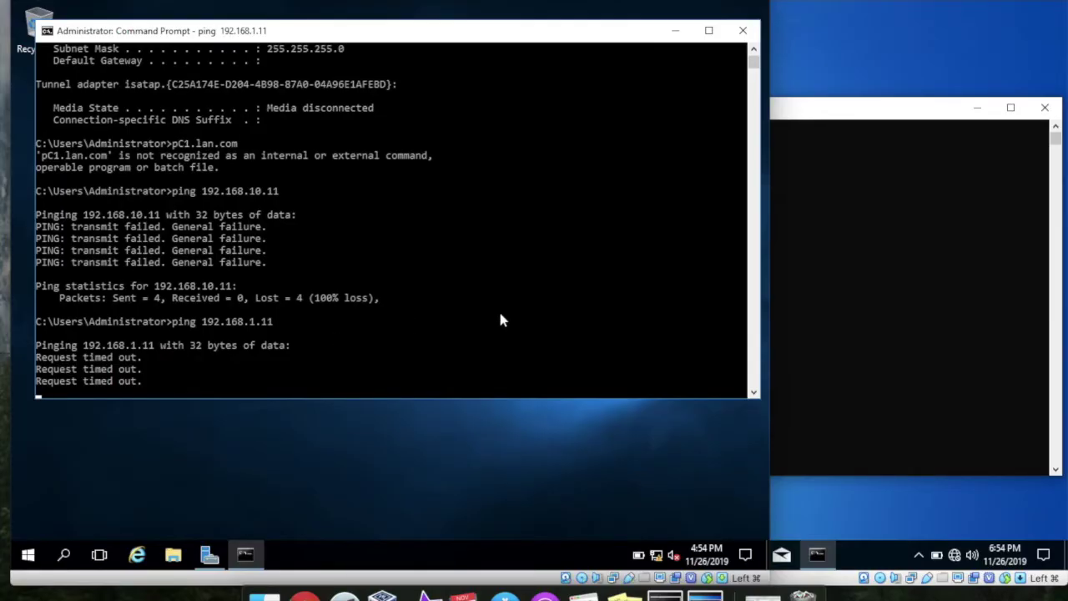
left_click(901, 265)
From PC1's Command Prompt, ping the server at 192.168.1.10 and get four replies
type("pin")
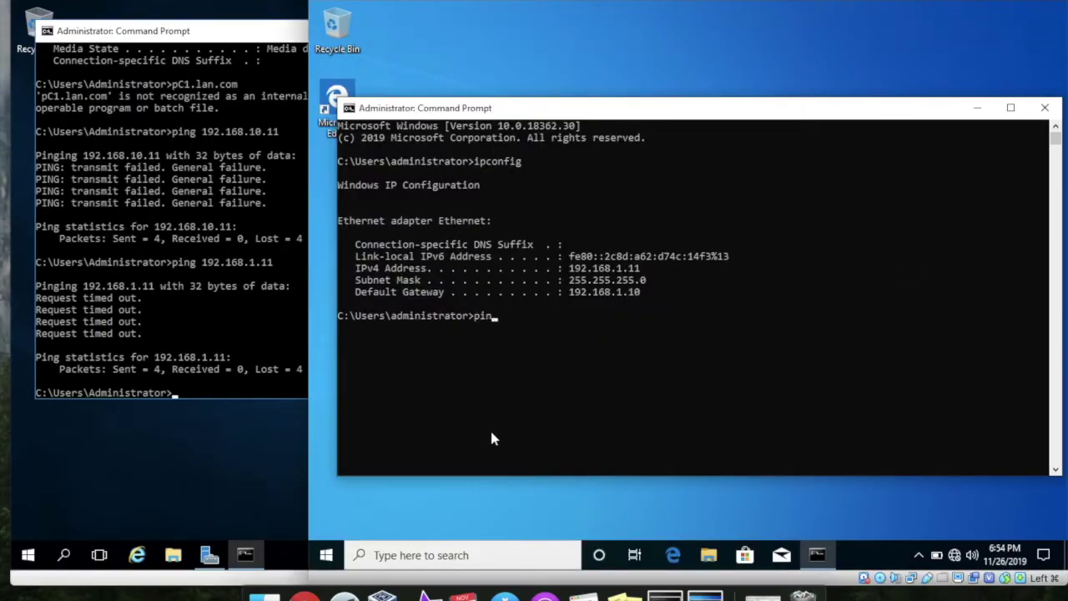
type("g 192.168.")
left_click(230, 309)
scroll(229, 309, "up", 3)
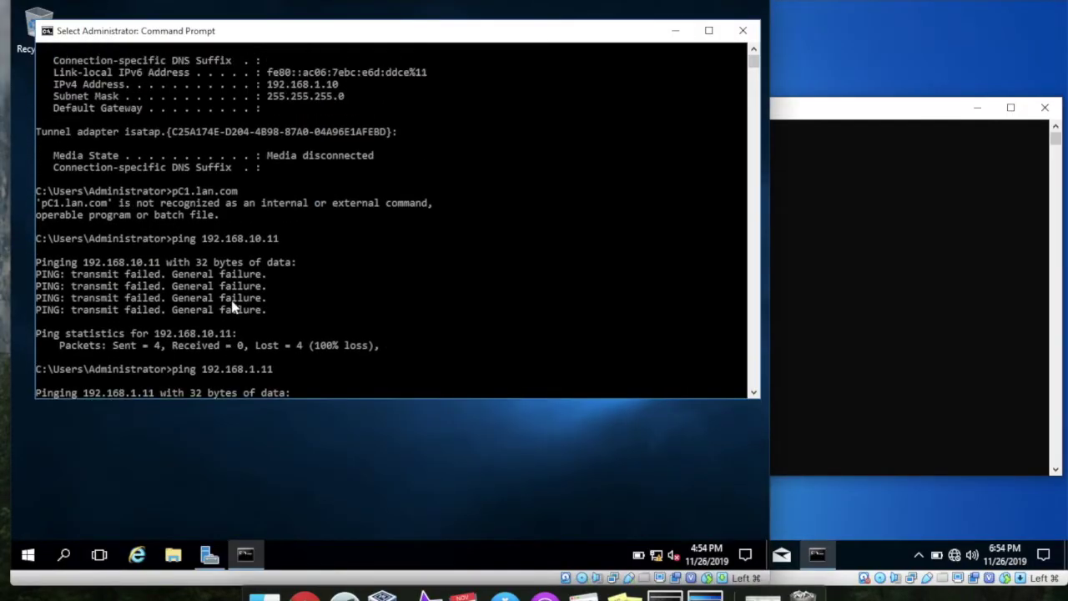
left_click(884, 297)
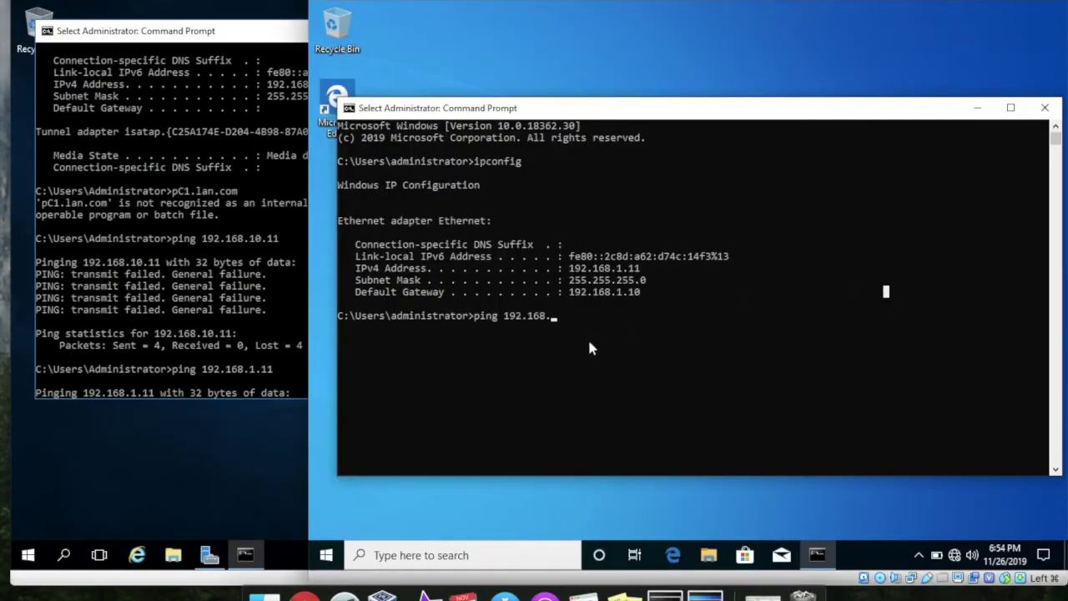
type("1.10")
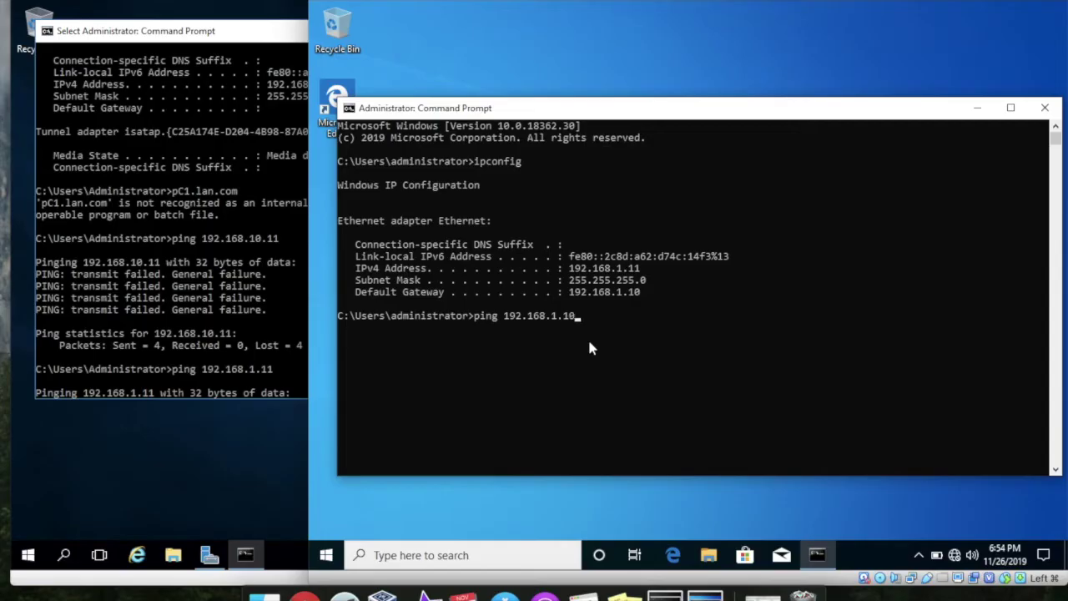
key("Return")
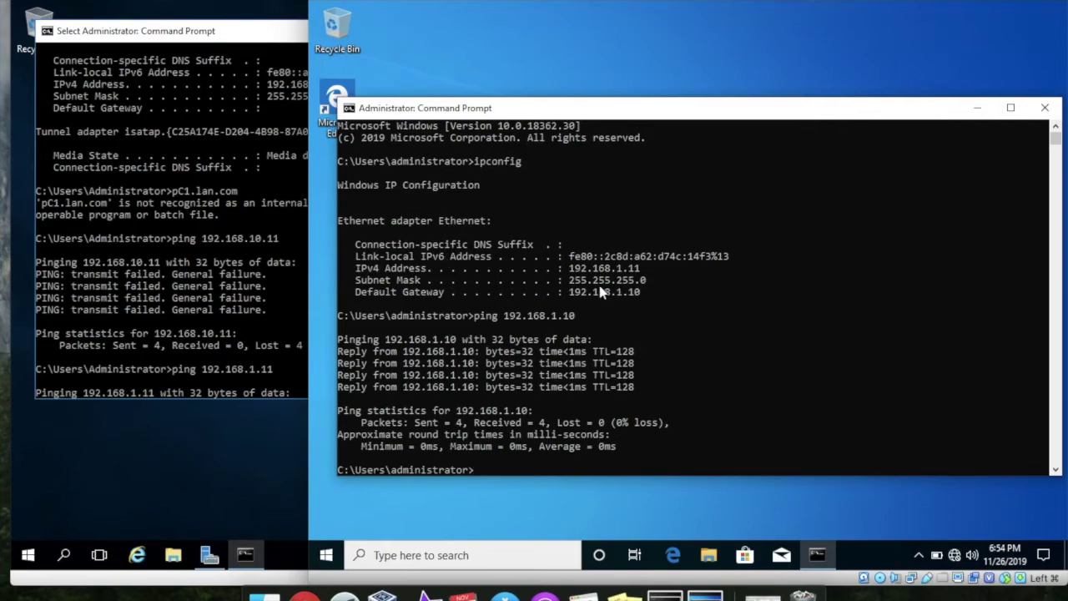
Rerun the server's ping to 192.168.1.11, which still times out
left_click(274, 327)
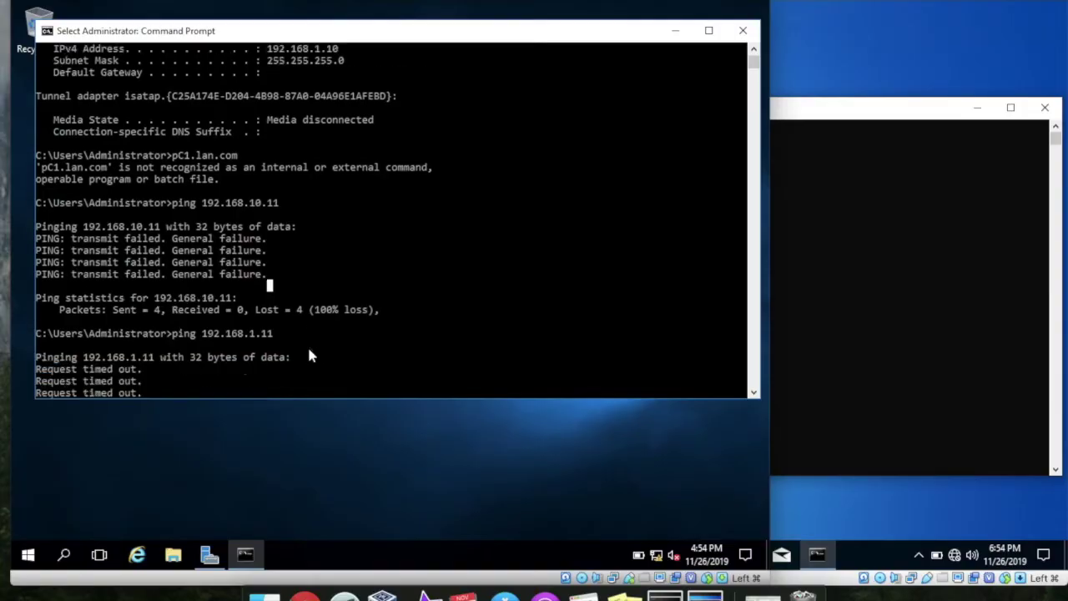
key("Up")
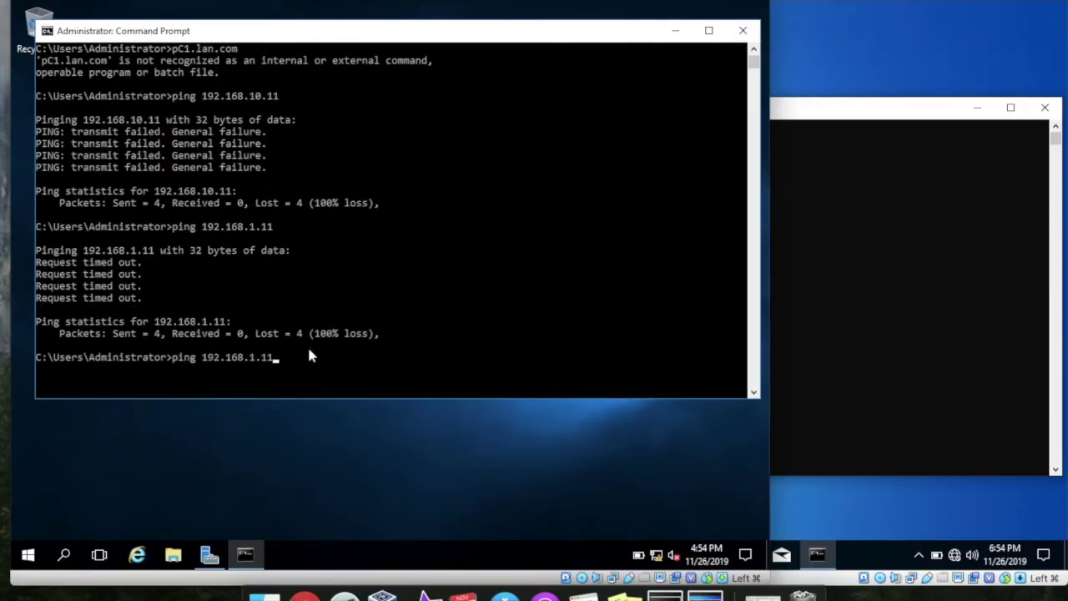
key("Return")
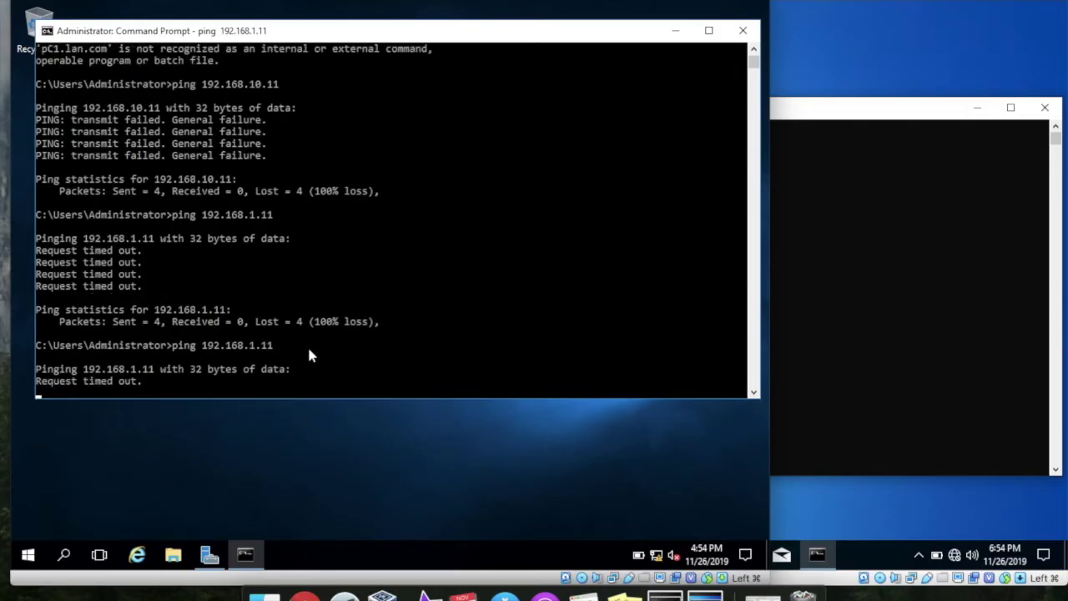
left_click(901, 38)
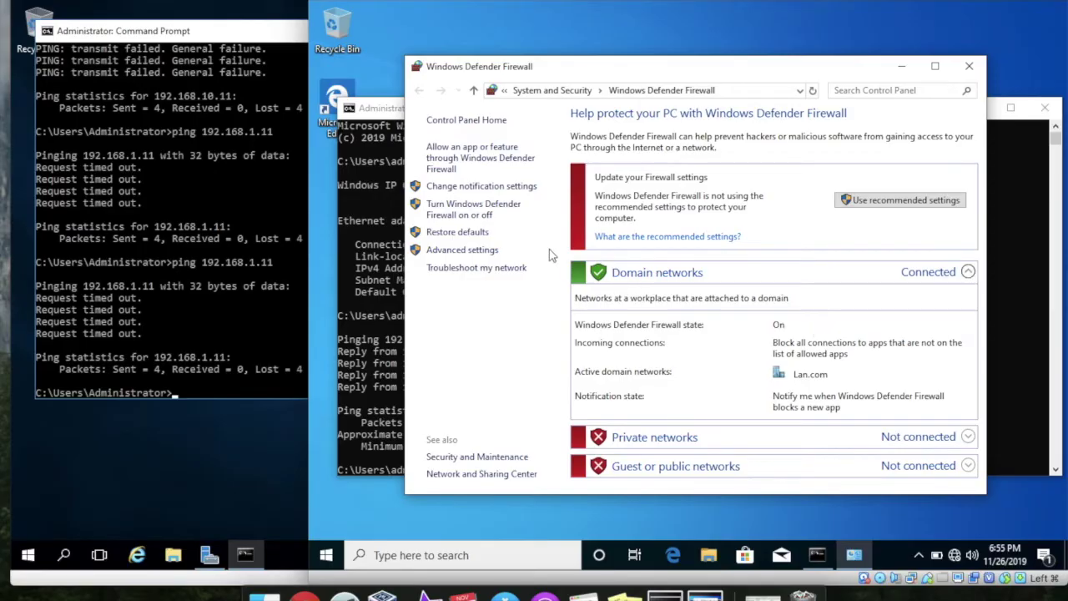
Turn off Windows Defender Firewall for the domain network on PC1 and apply it
left_click(486, 216)
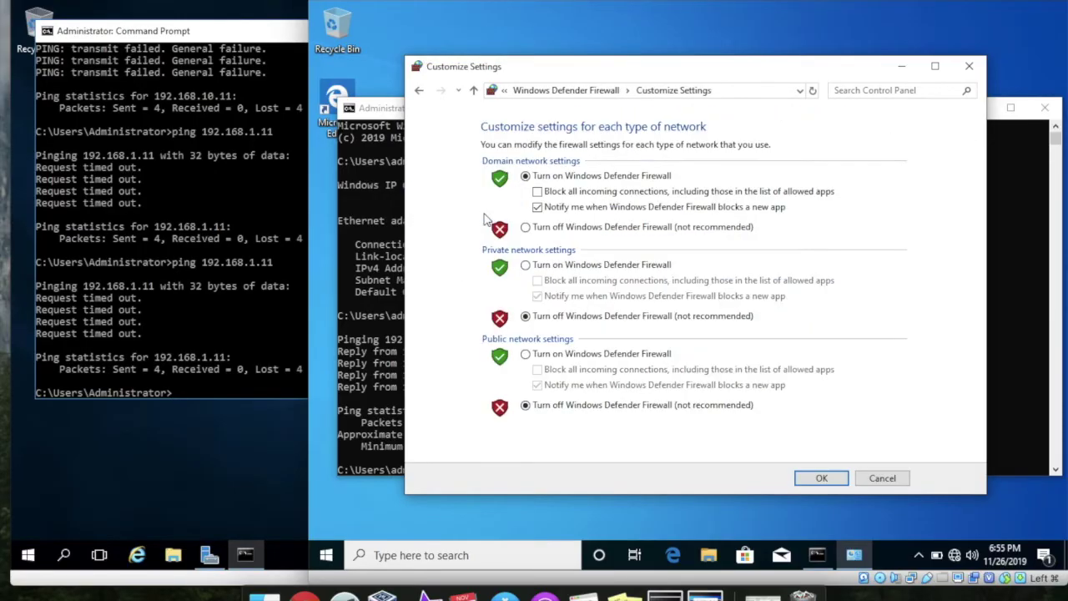
left_click(525, 229)
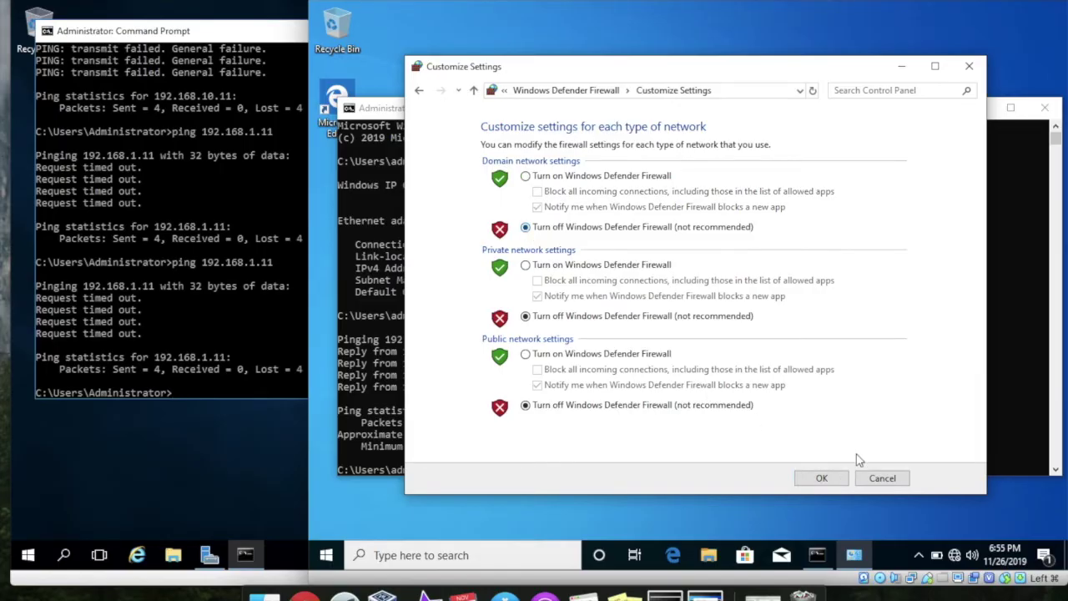
left_click(821, 478)
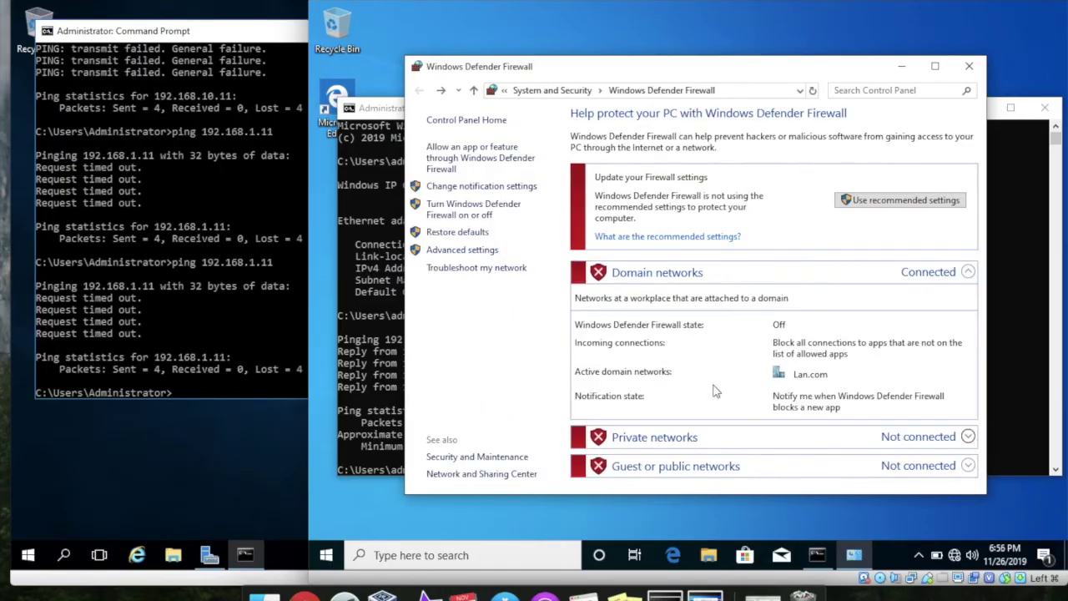
On the server, rerun ping 192.168.1.11 and get four successful replies
left_click(968, 66)
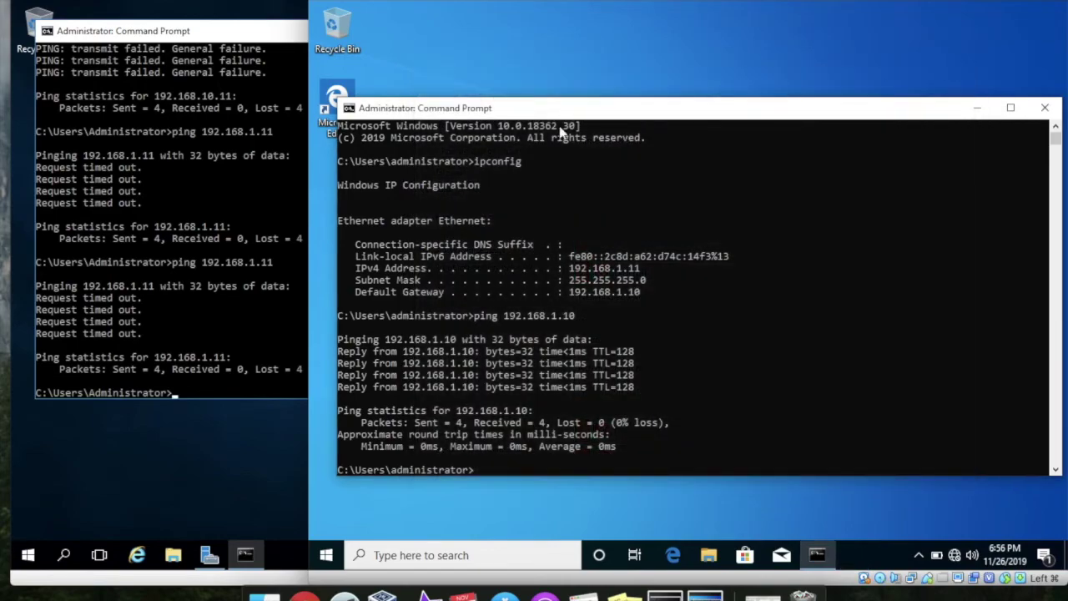
left_click(239, 310)
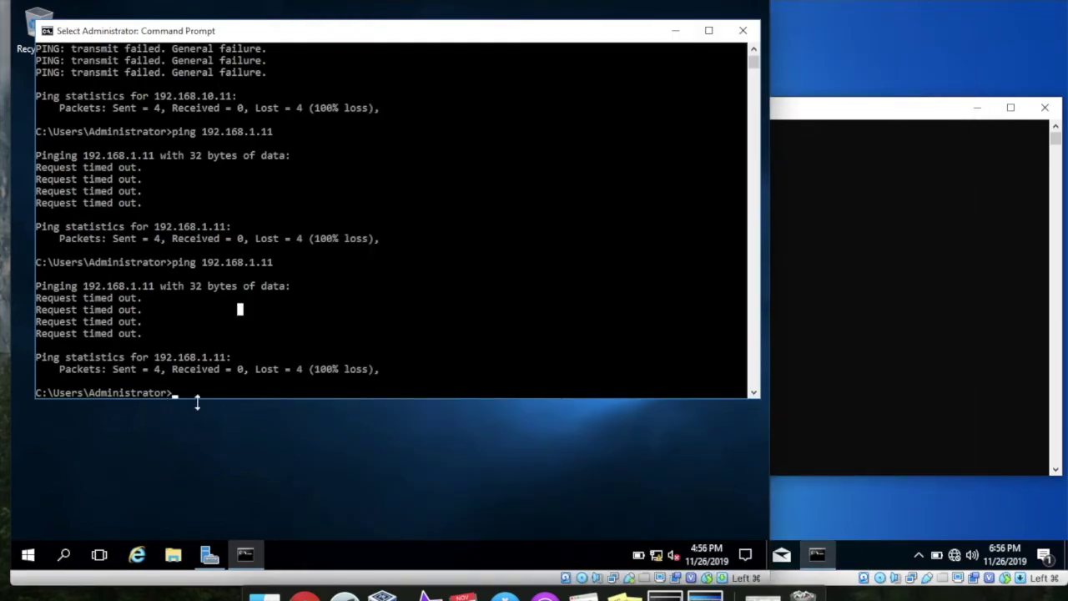
key("Escape")
key("Up")
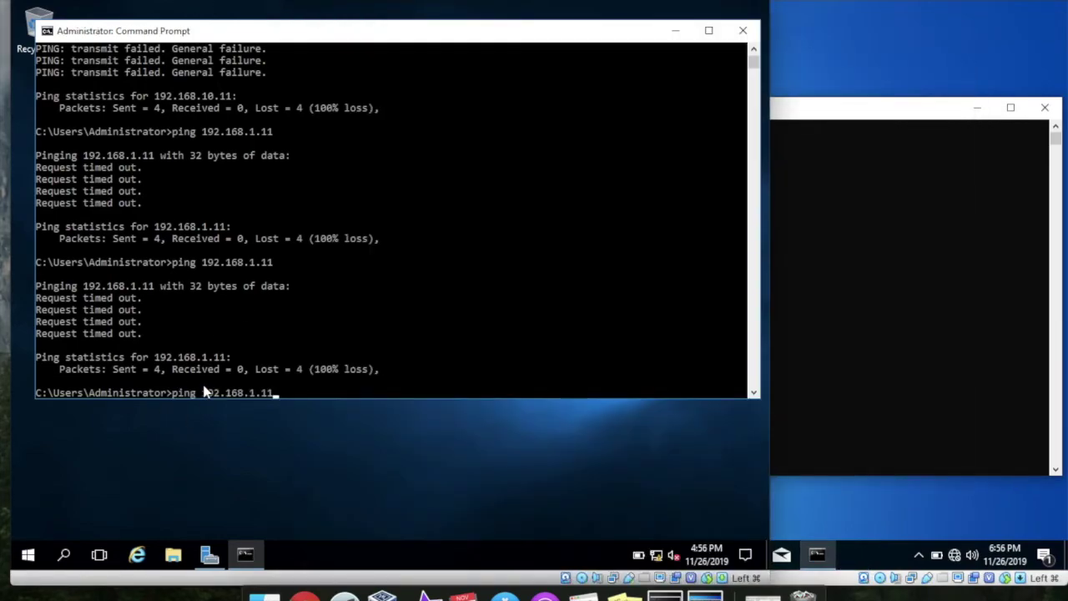
key("Return")
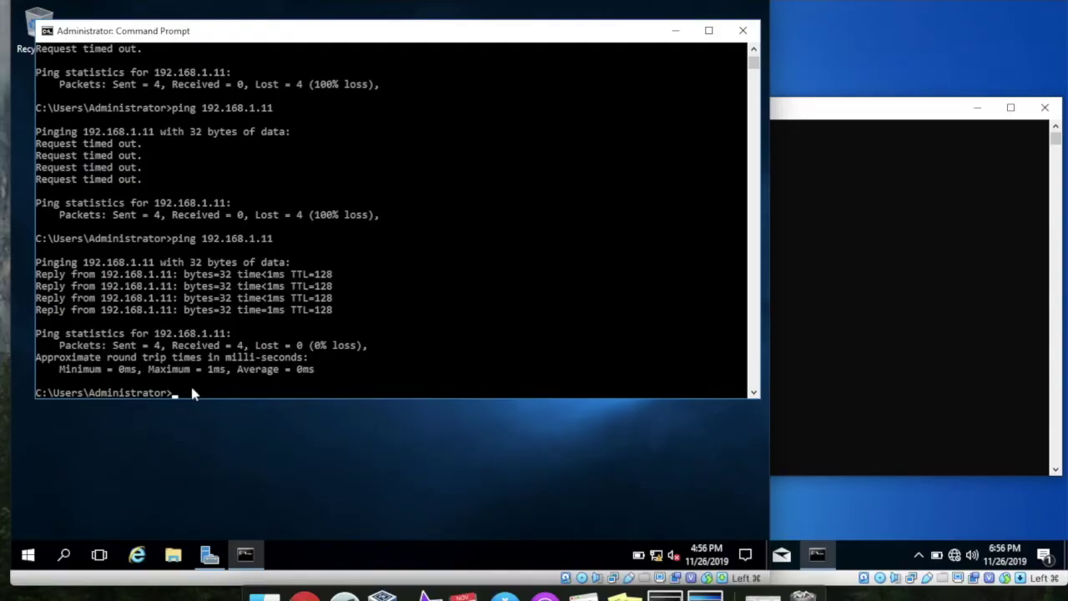
Ping PC1.lan.com by name from the server, getting 4 replies with 0% loss
key("Up")
key("BackSpace")
key("BackSpace")
key("BackSpace")
key("BackSpace")
key("BackSpace")
key("BackSpace")
key("BackSpace")
key("BackSpace")
key("BackSpace")
key("BackSpace")
key("BackSpace")
key("BackSpace")
type("PC1")
key("BackSpace")
type("1.lan.com")
key("Return")
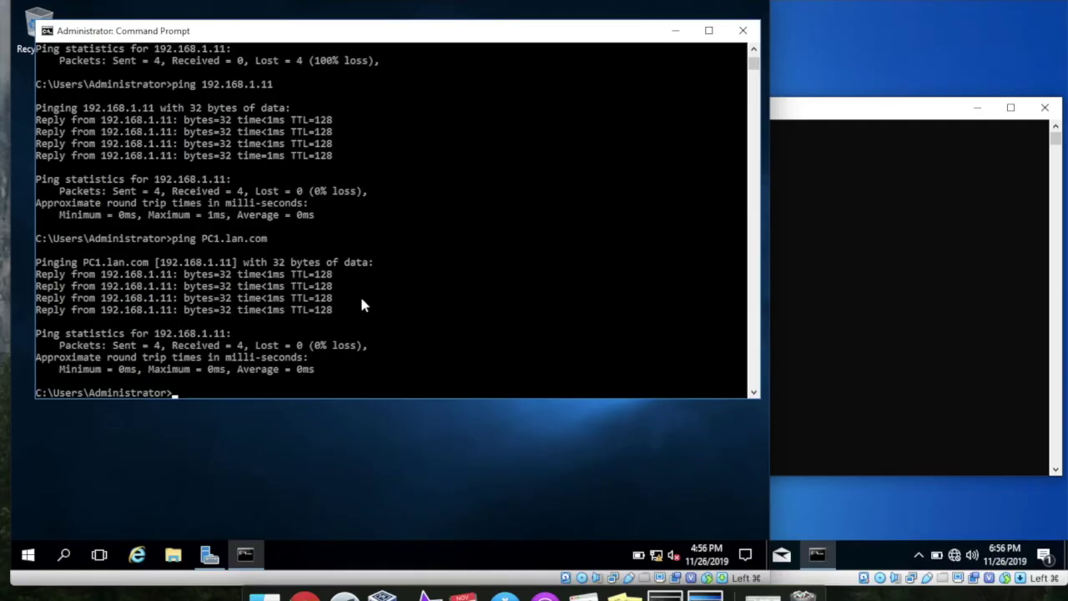
left_click(856, 229)
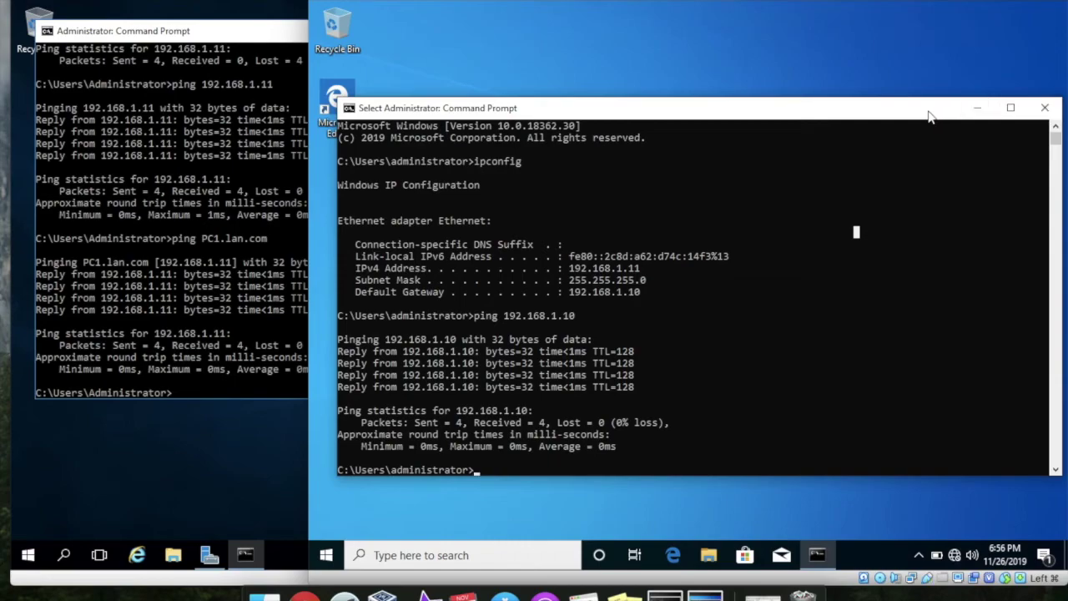
Move PC1's Command Prompt window higher, then minimize it to reveal the desktop
left_click_drag(851, 110, 856, 69)
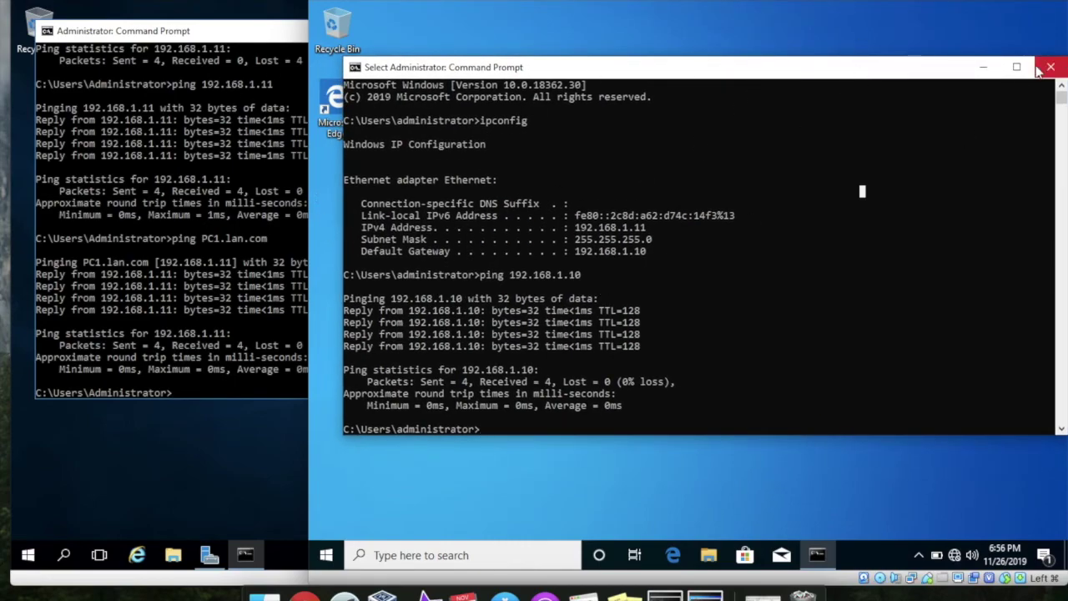
scroll(668, 284, "down", 1)
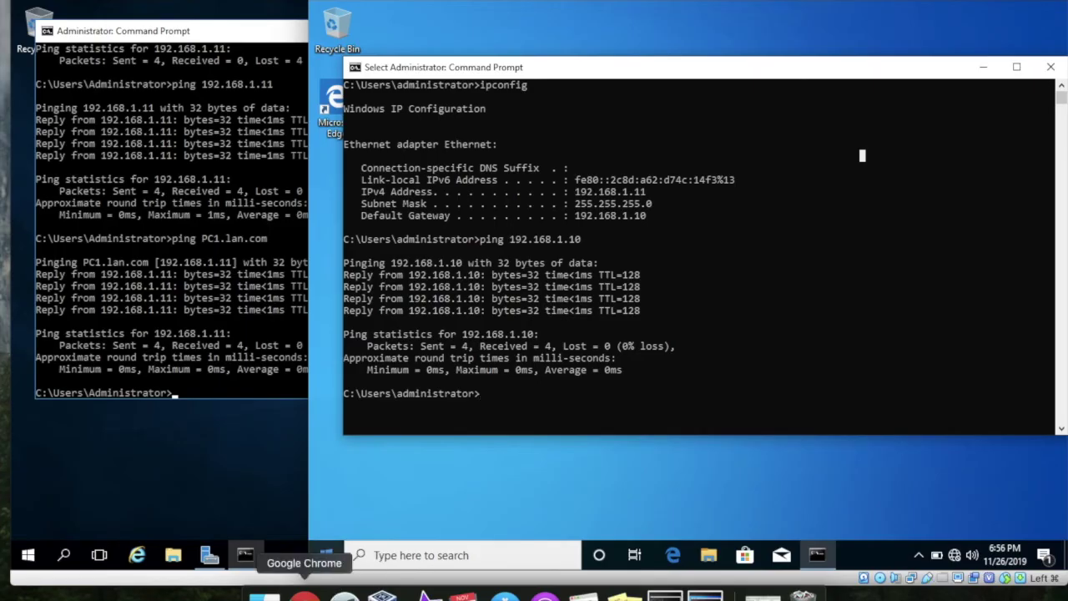
left_click(245, 297)
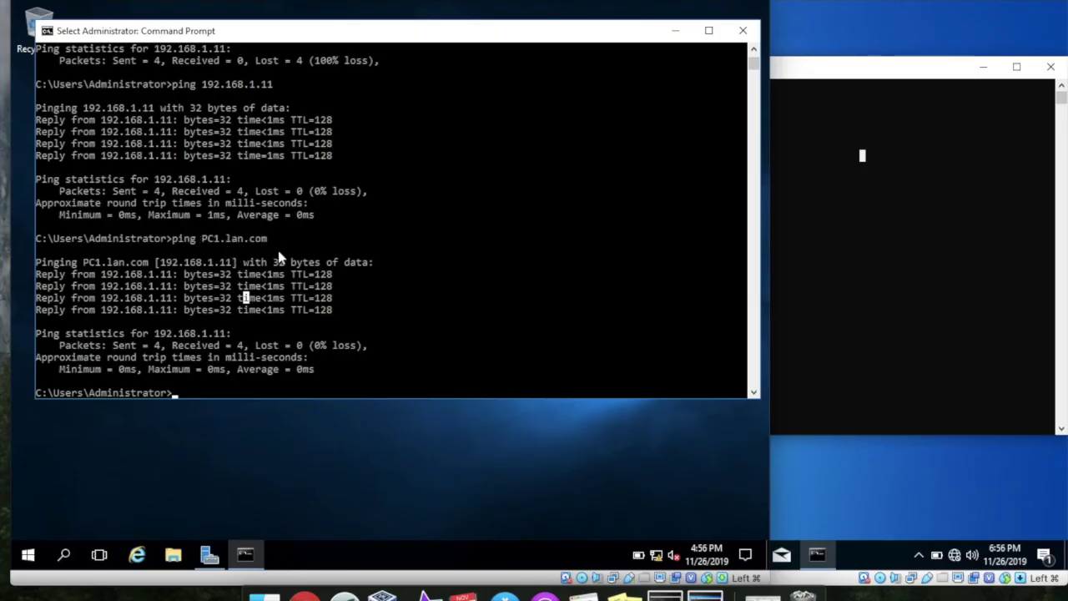
left_click(850, 265)
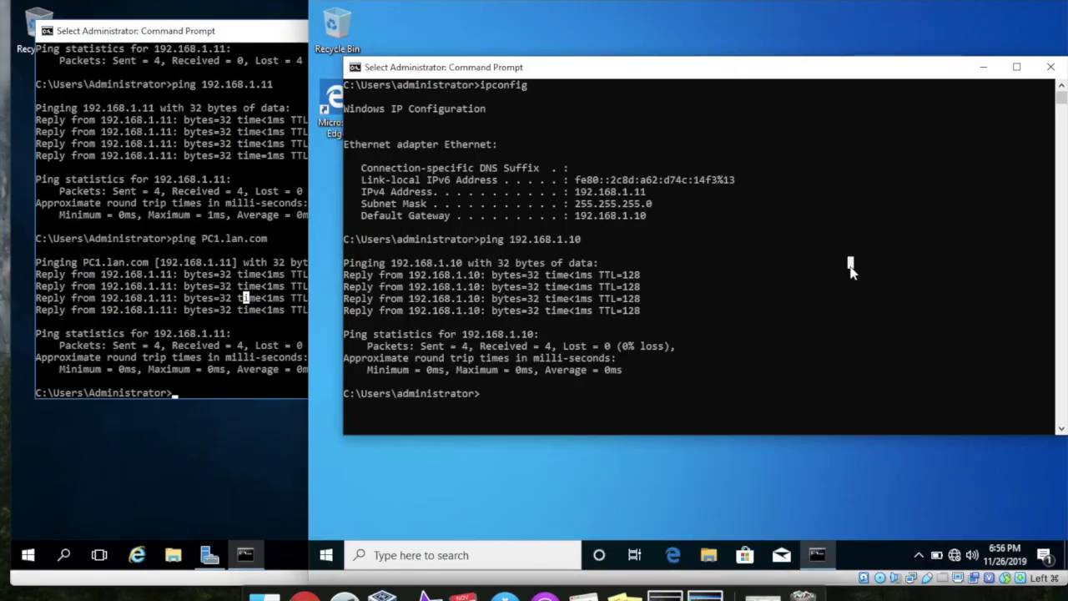
left_click(982, 67)
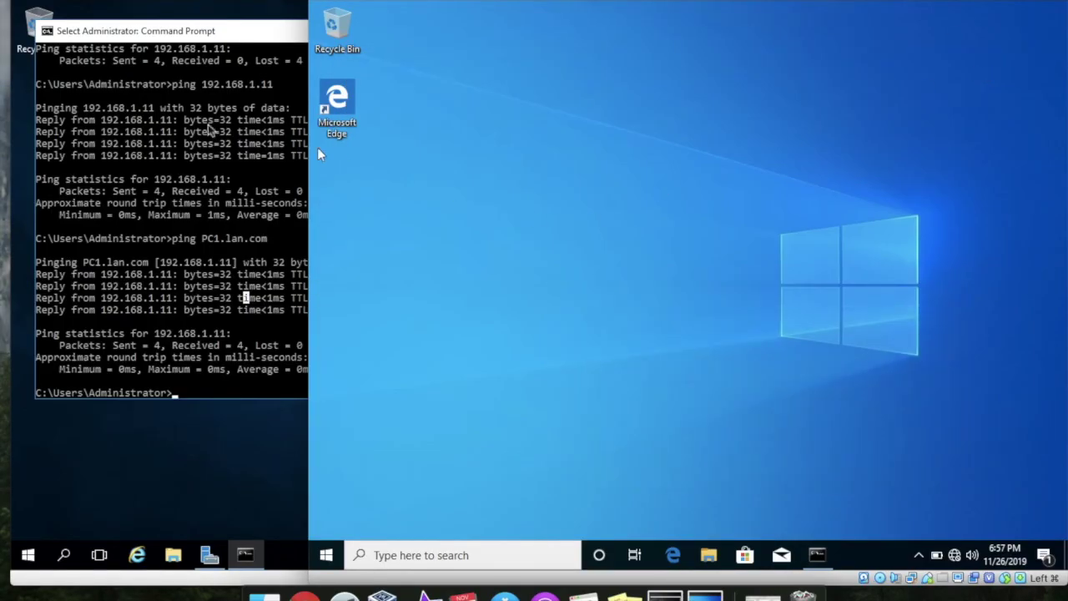